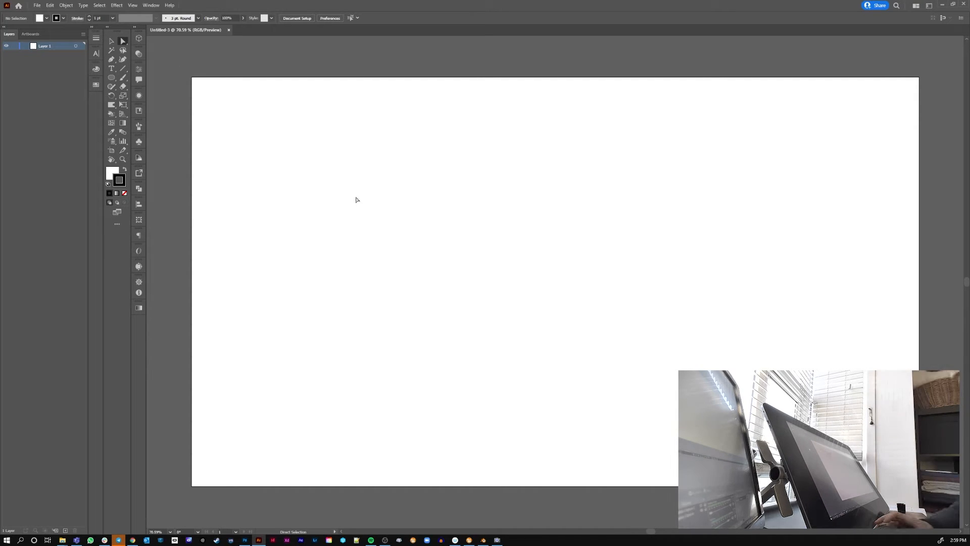
Draw a three-point arch about 469 px wide and 231 px high with the Pen tool on the artboard's left half
click(113, 60)
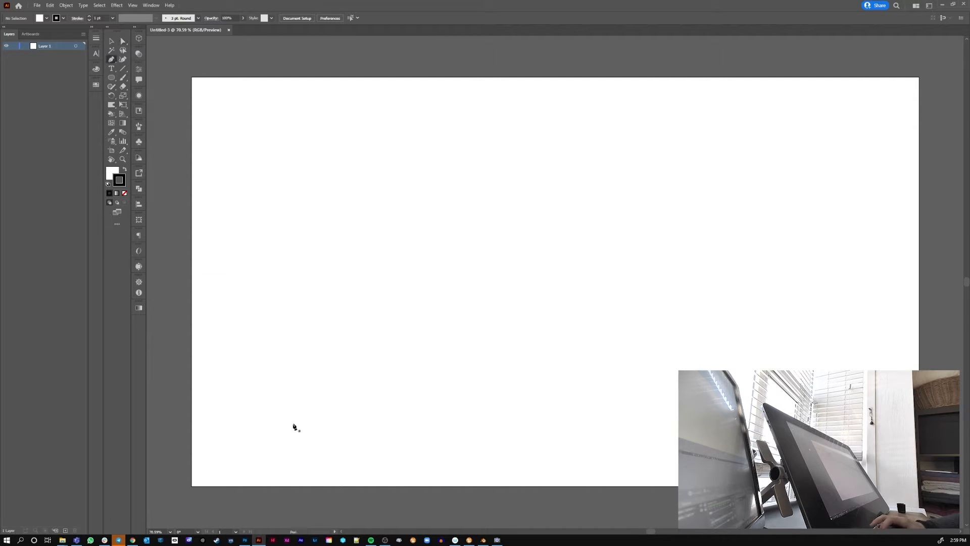
click(313, 279)
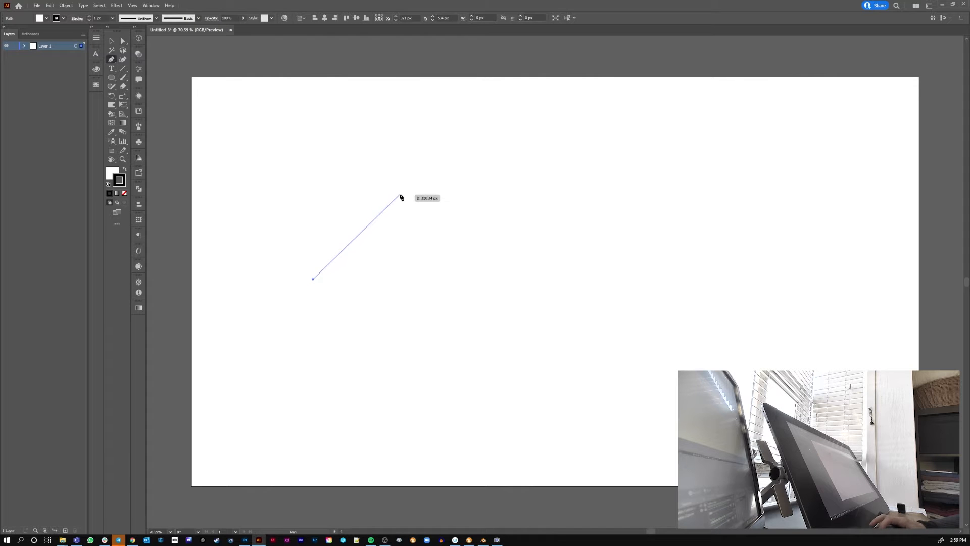
drag(400, 195, 489, 202)
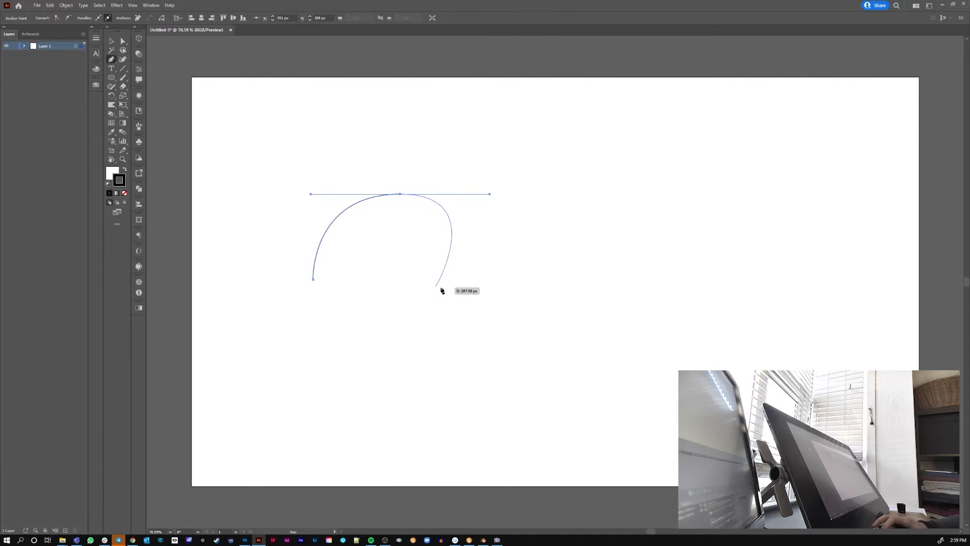
click(493, 282)
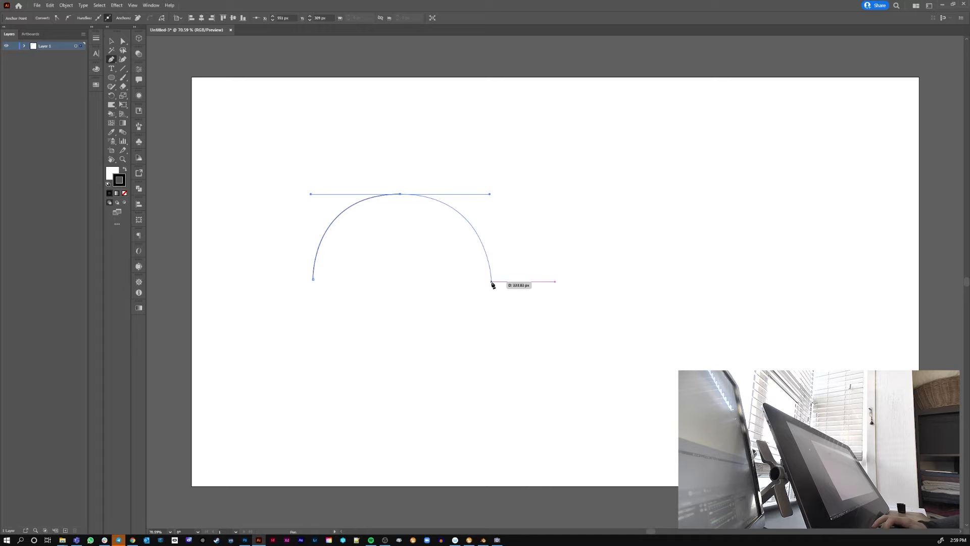
Convert the arch's top anchor to a corner, bend both segments inward, and close the path with a base line
key(shift+c)
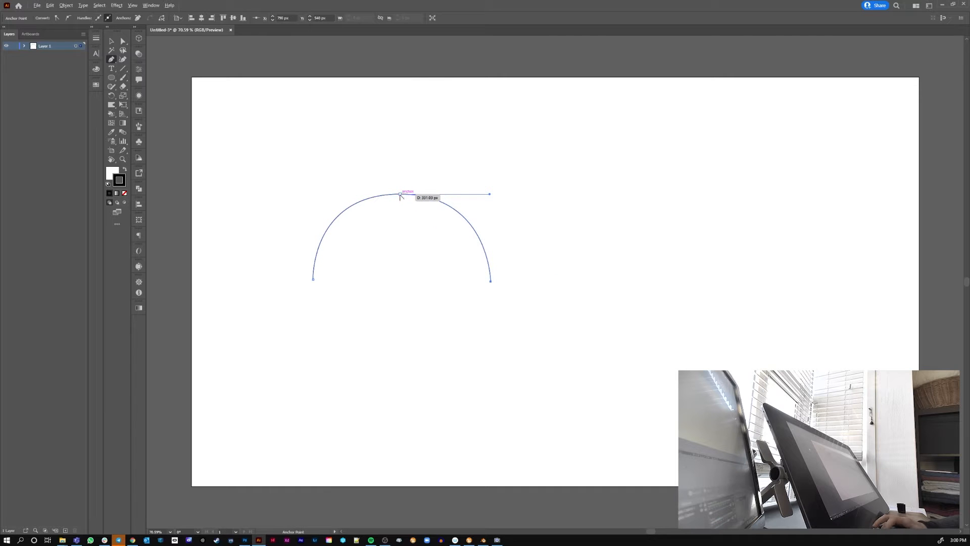
click(400, 195)
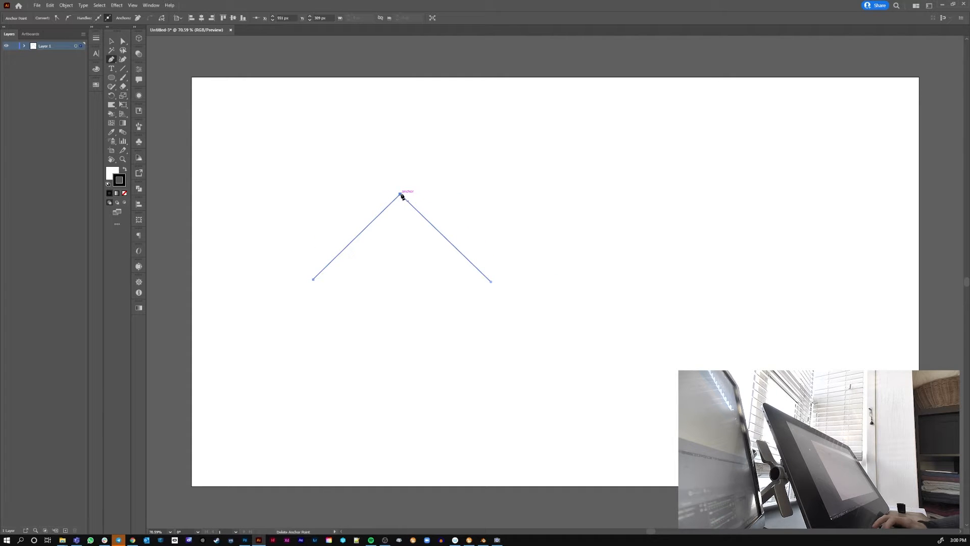
key(plus)
drag(428, 223, 418, 271)
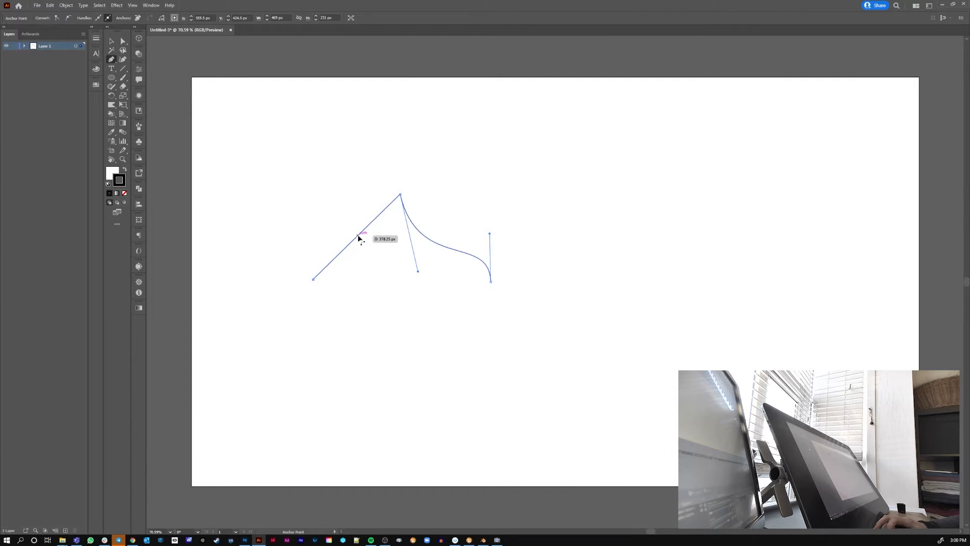
drag(359, 237, 380, 263)
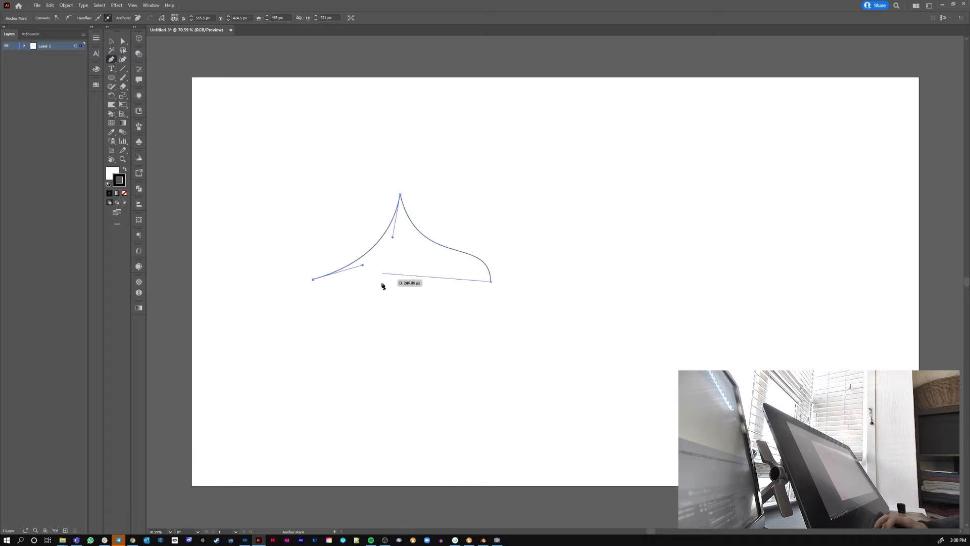
click(314, 280)
Delete the closed pen-drawn shape from the artboard
ctrl+click(454, 305)
key(ctrl+a)
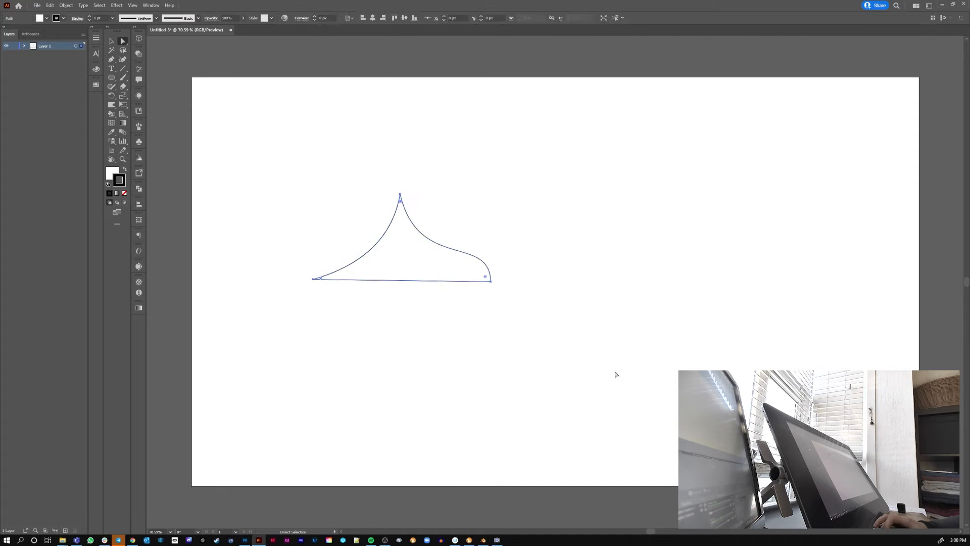
key(Delete)
Paint a hook-shaped Blob Brush stroke about 390 by 435 px and select it to display its outline anchors
key(b)
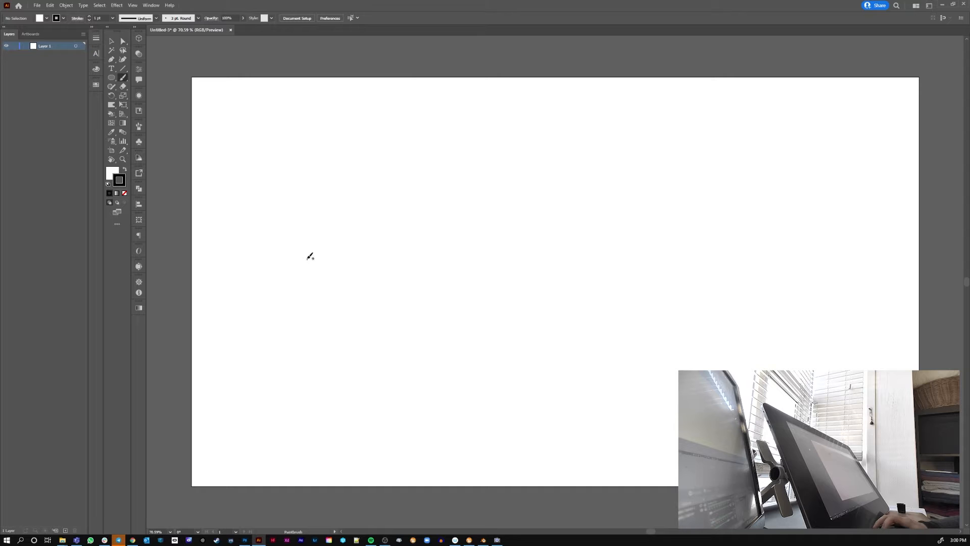
click(122, 79)
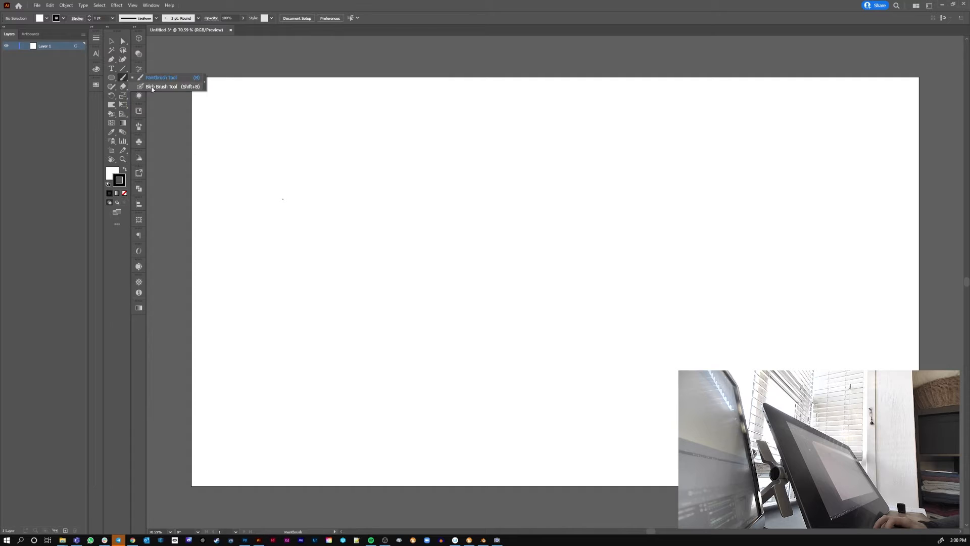
click(152, 87)
click(124, 79)
mouse_move(319, 255)
mouse_down()
mouse_move(470, 233)
mouse_move(376, 354)
mouse_up()
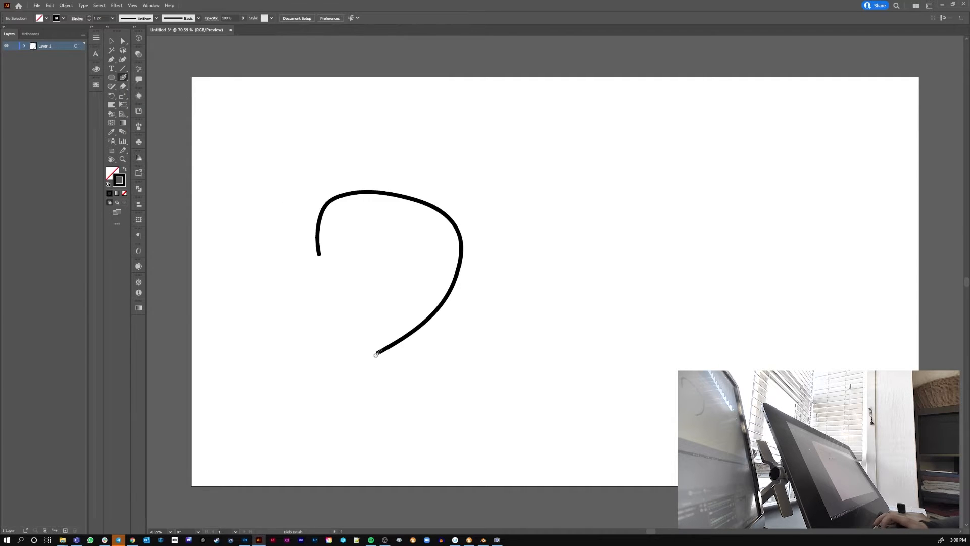
scroll(336, 273, up, 2)
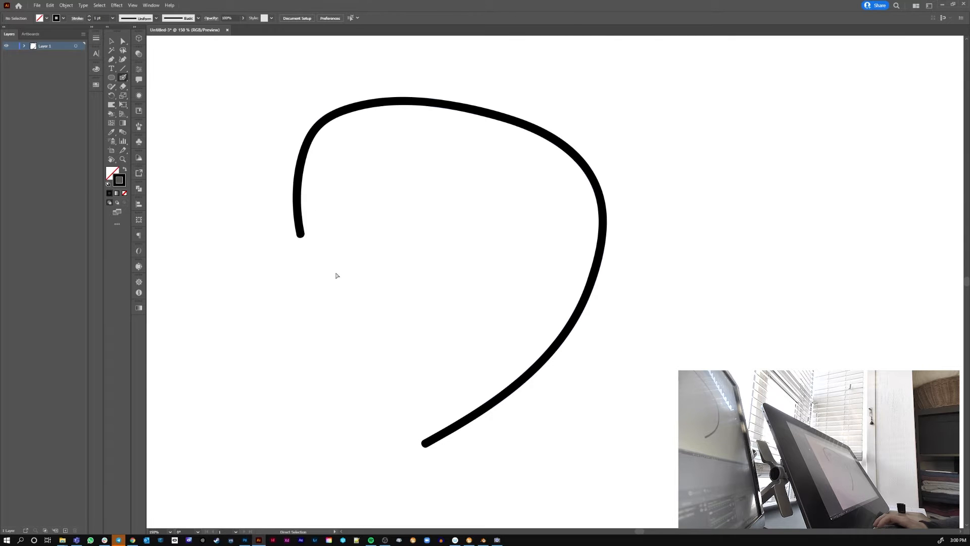
key(a)
key(ctrl+a)
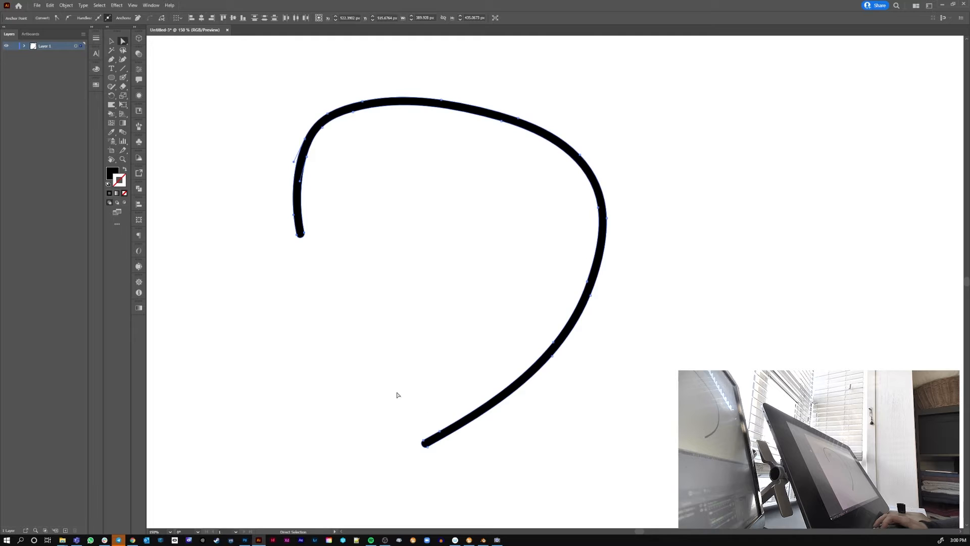
Enlarge the Blob Brush considerably and paint one large round black dot inside the hook-shaped stroke
key(b)
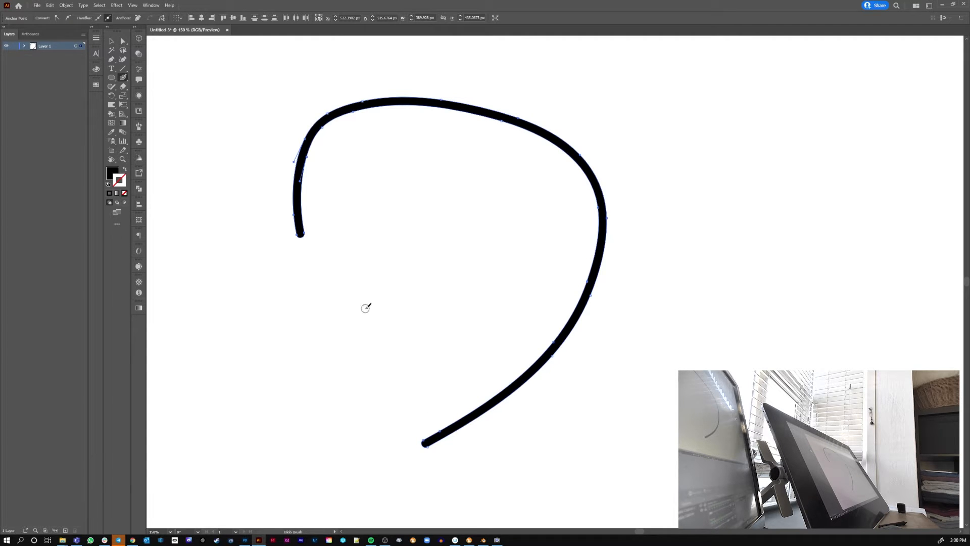
key(b)
key(bracketright)
key(bracketright)
key(bracketright)
key(bracketright)
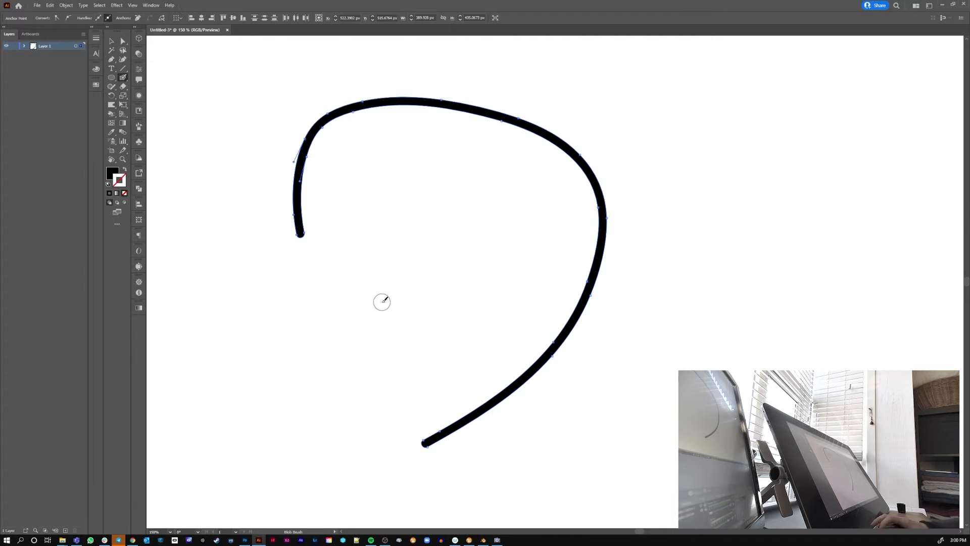
key(bracketright)
key(bracketright)
key(bracketright)
key(bracketright)
key(bracketright)
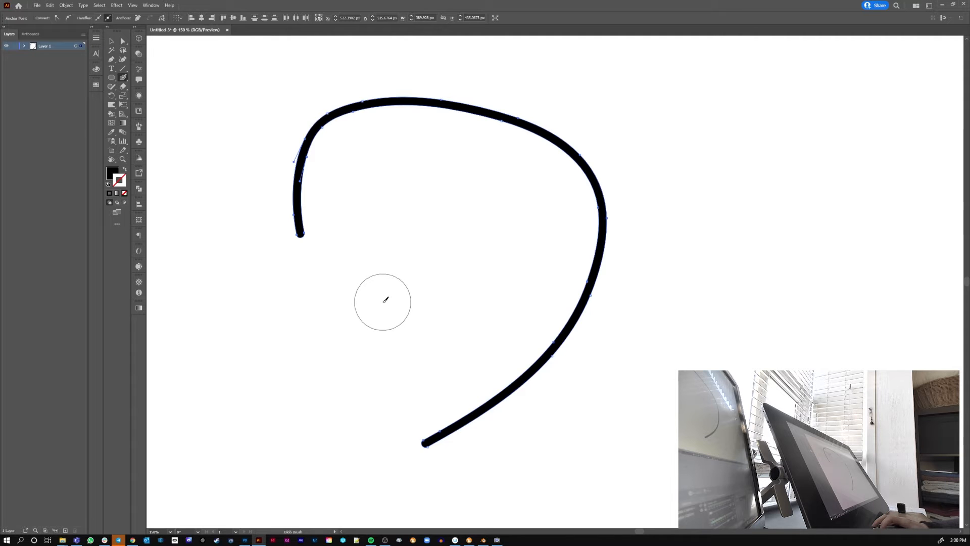
key(bracketright)
key(bracketright)
key(bracketright)
key(bracketright)
key(bracketright)
key(bracketright)
key(bracketright)
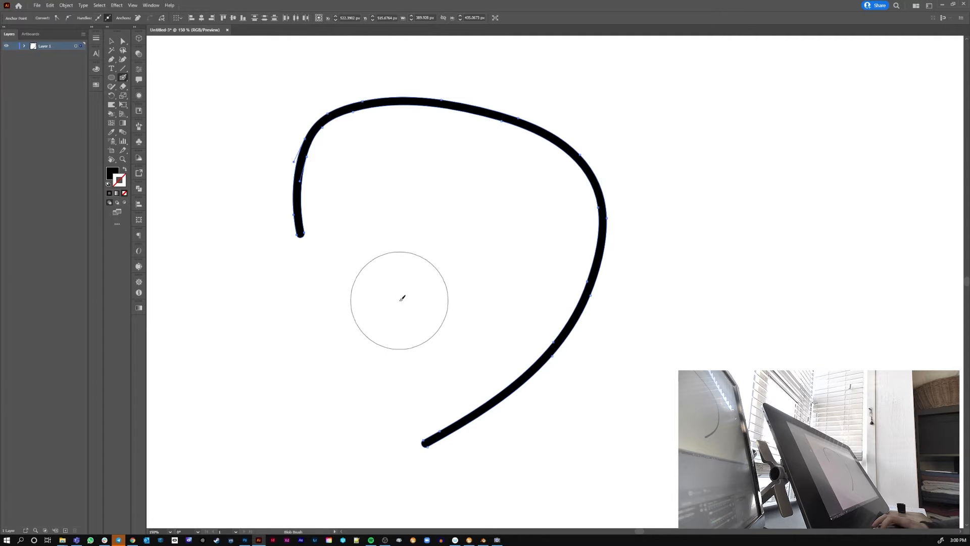
key(bracketright)
key(bracketright)
click(401, 299)
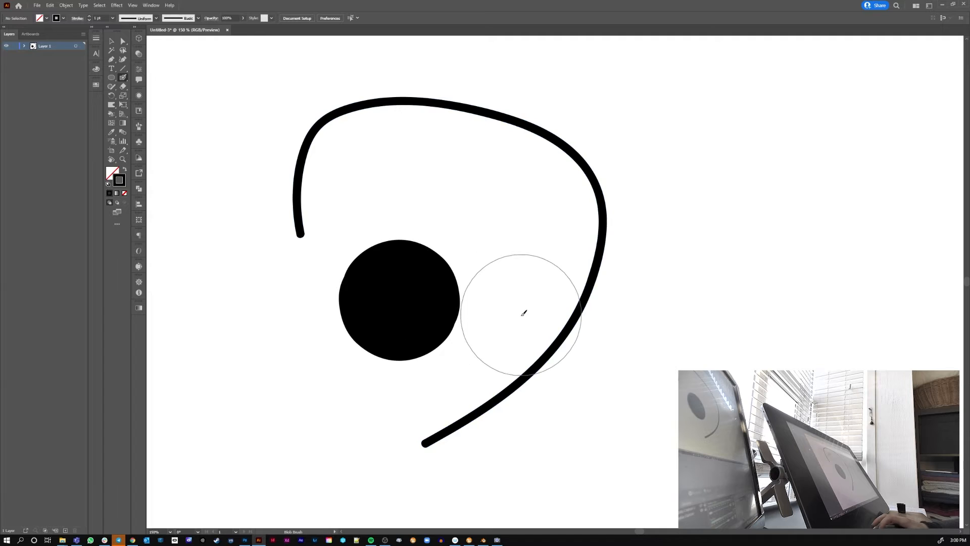
Pull four of the black dot's edge anchors outward with Direct Selection to form a rough four-pointed star
key(s)
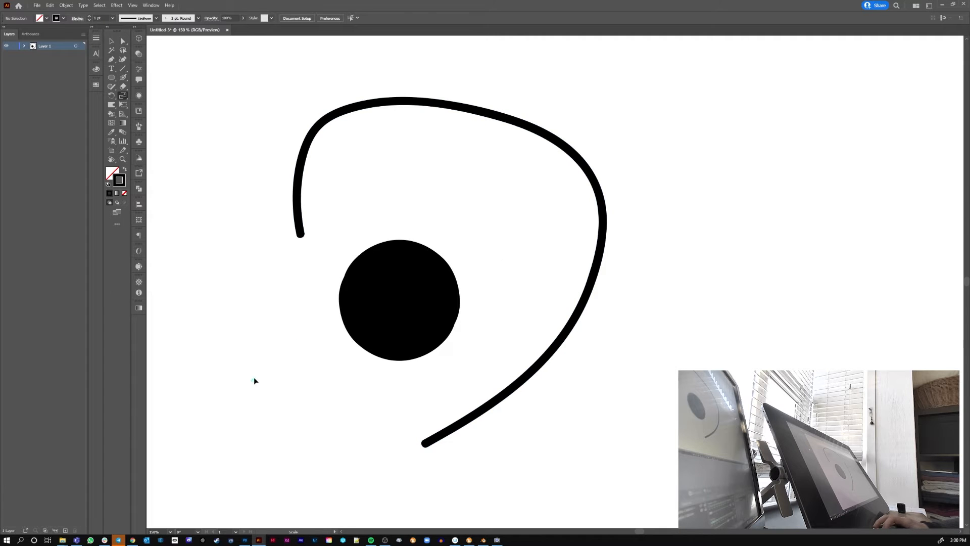
key(a)
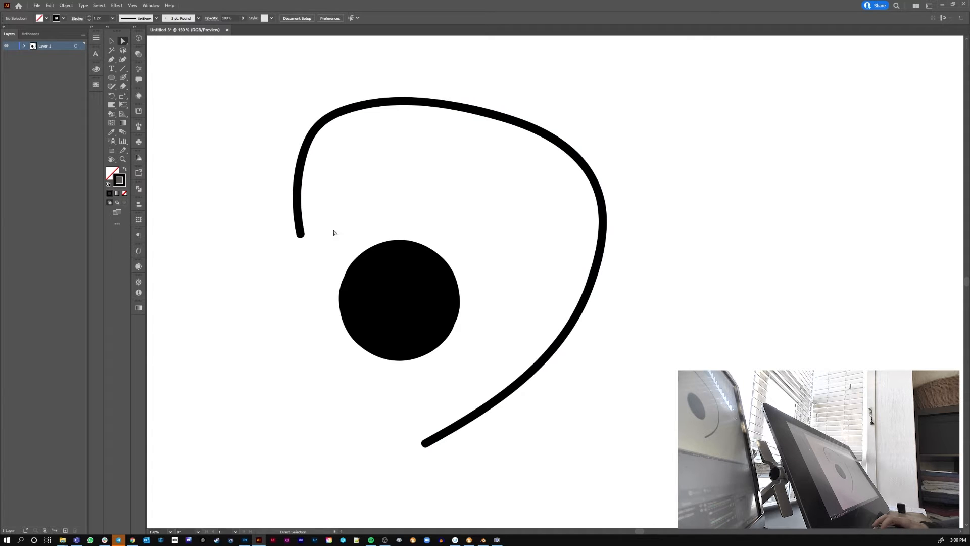
click(454, 330)
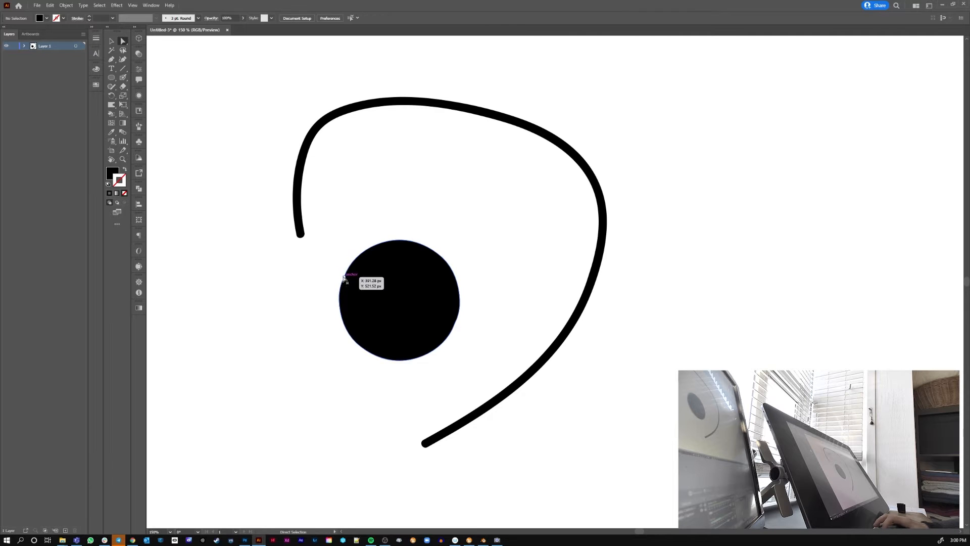
drag(346, 278, 272, 259)
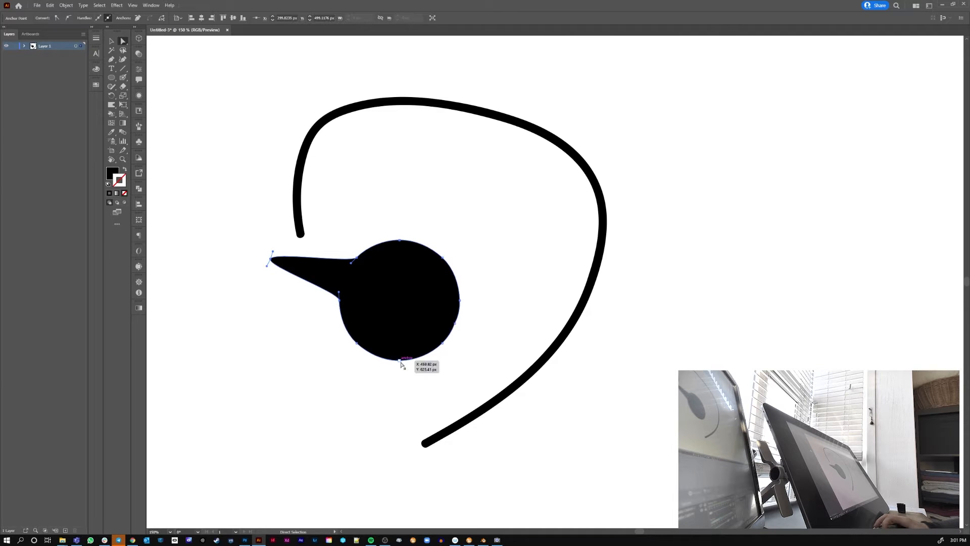
drag(400, 360, 413, 419)
drag(461, 303, 571, 272)
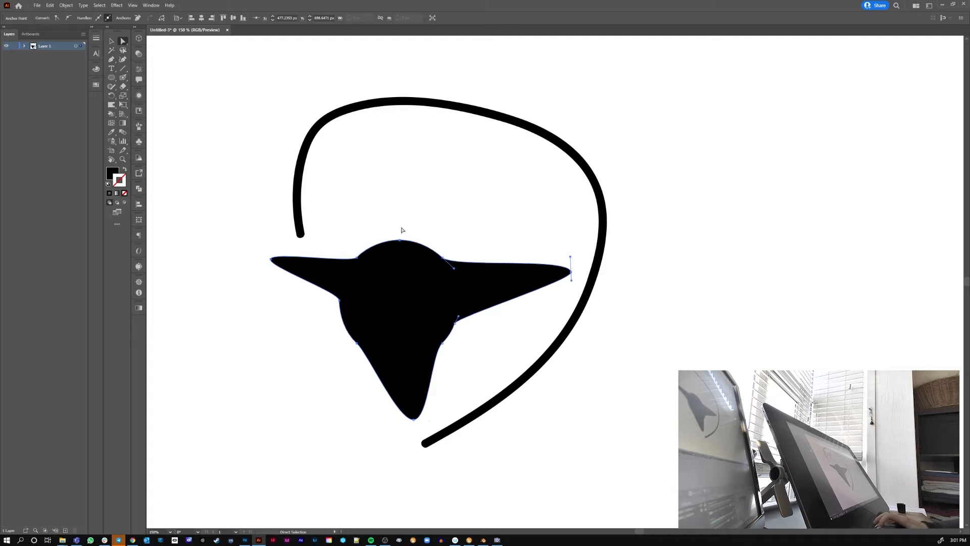
drag(400, 241, 392, 187)
click(379, 296)
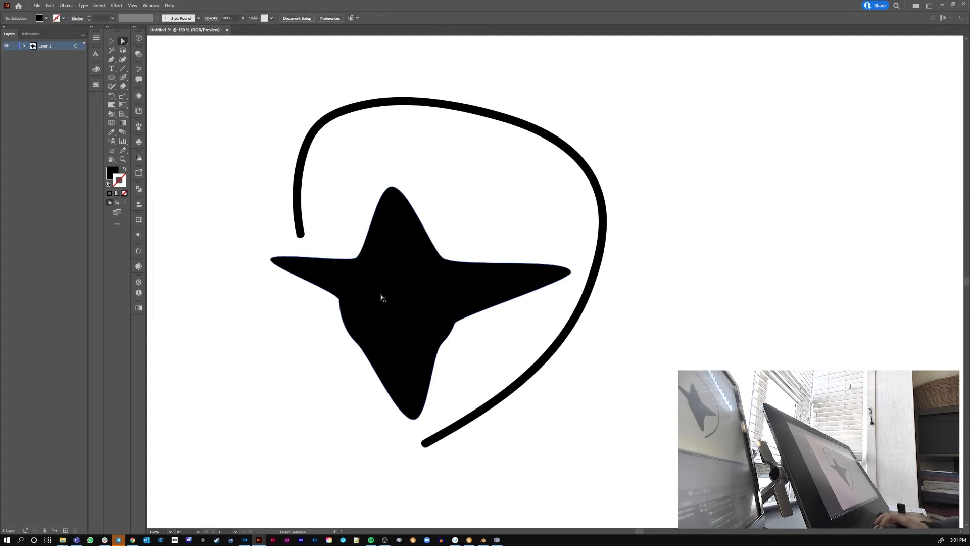
Delete the star shape and the hook-shaped stroke, clearing the artboard
scroll(426, 324, down, 3)
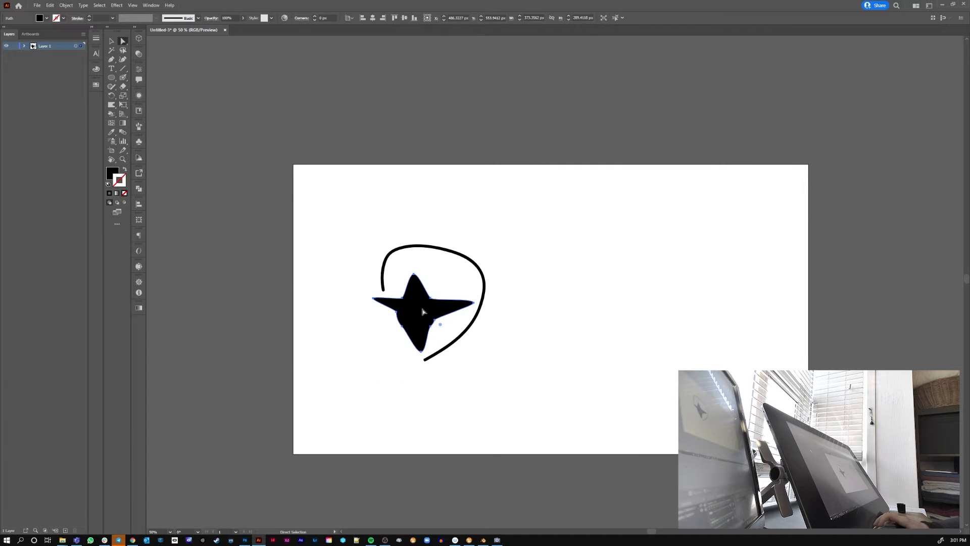
key(Delete)
drag(555, 421, 553, 418)
key(Delete)
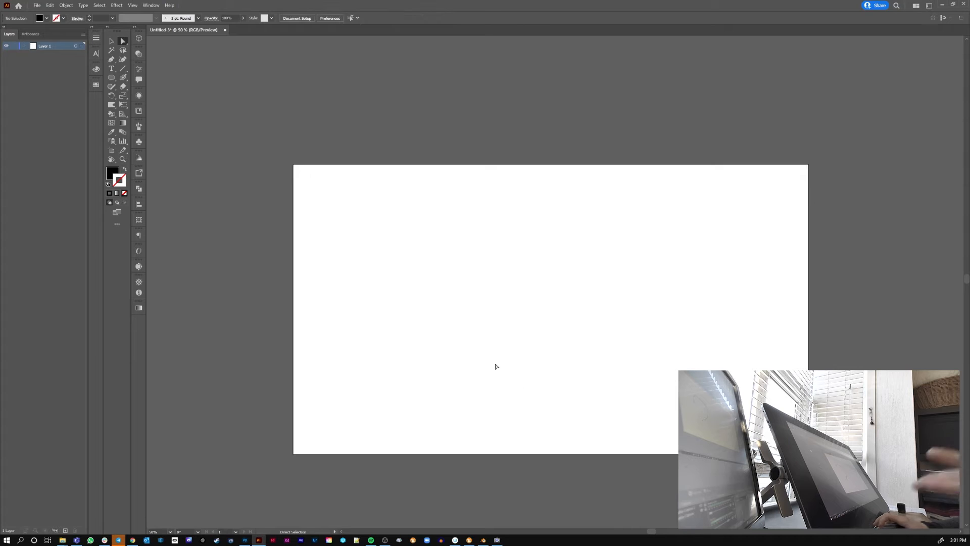
Draw an arching, S-like Paintbrush stroke about 533 by 508 px and select its whole path
click(122, 77)
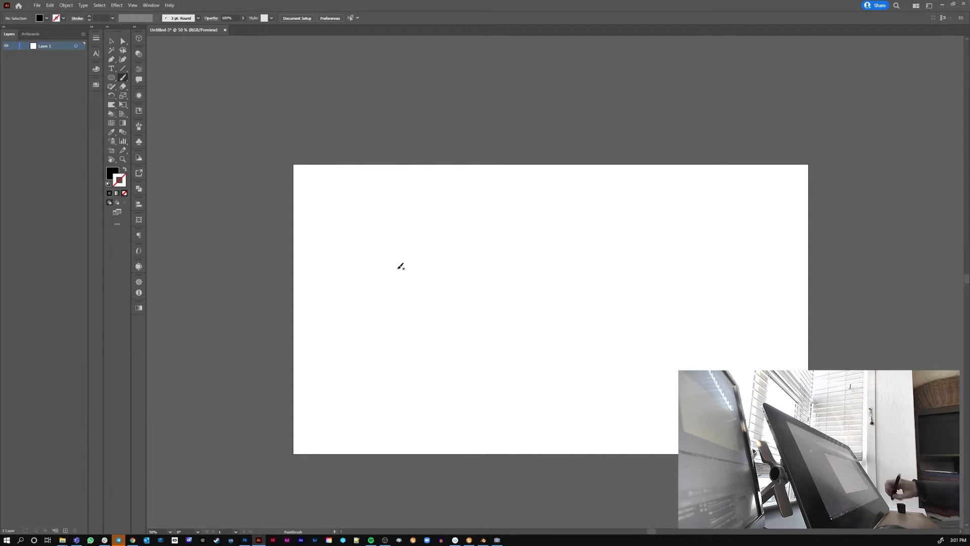
mouse_move(402, 353)
mouse_down()
mouse_move(464, 246)
mouse_move(522, 337)
mouse_up()
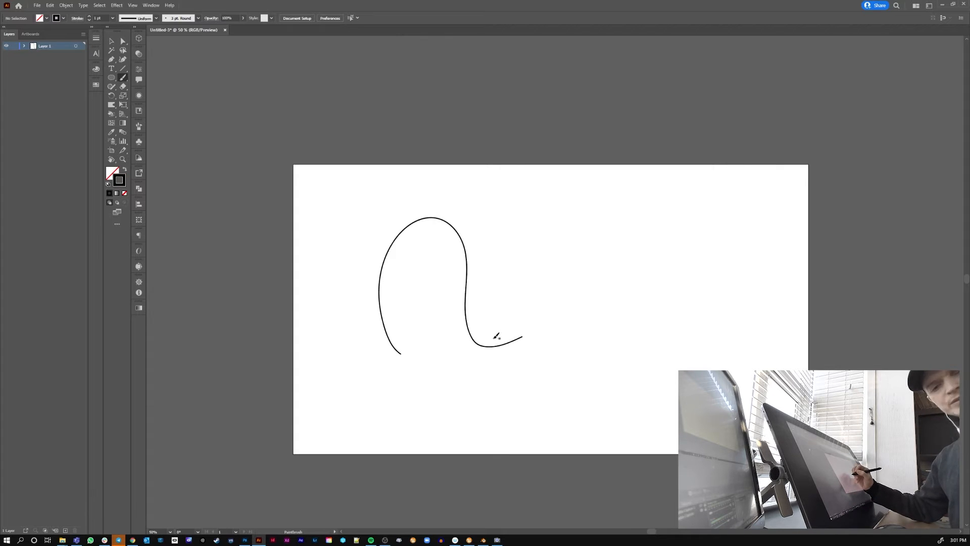
key(a)
mouse_move(326, 210)
mouse_down()
mouse_move(584, 374)
mouse_move(588, 367)
mouse_up()
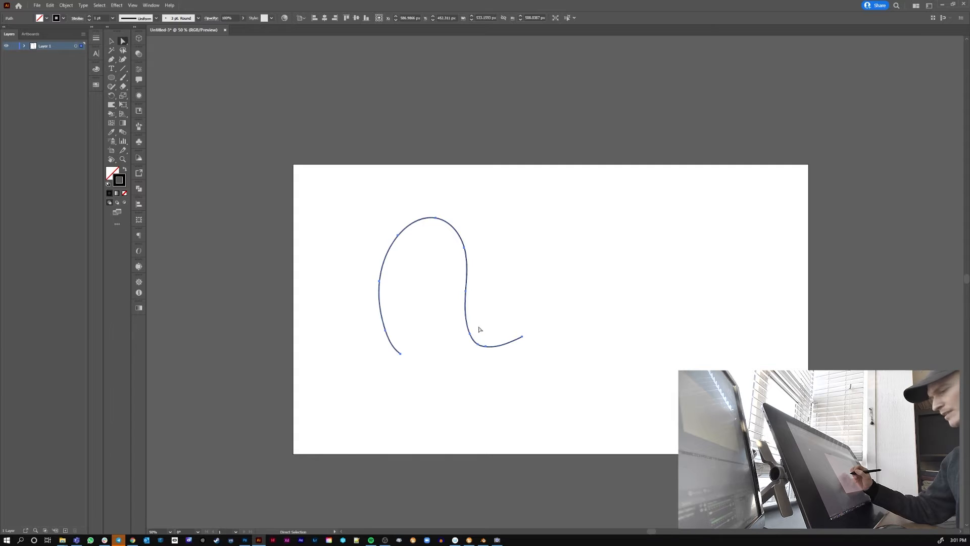
Increase the brush size repeatedly to thicken the selected Paintbrush stroke into a heavy line
key(b)
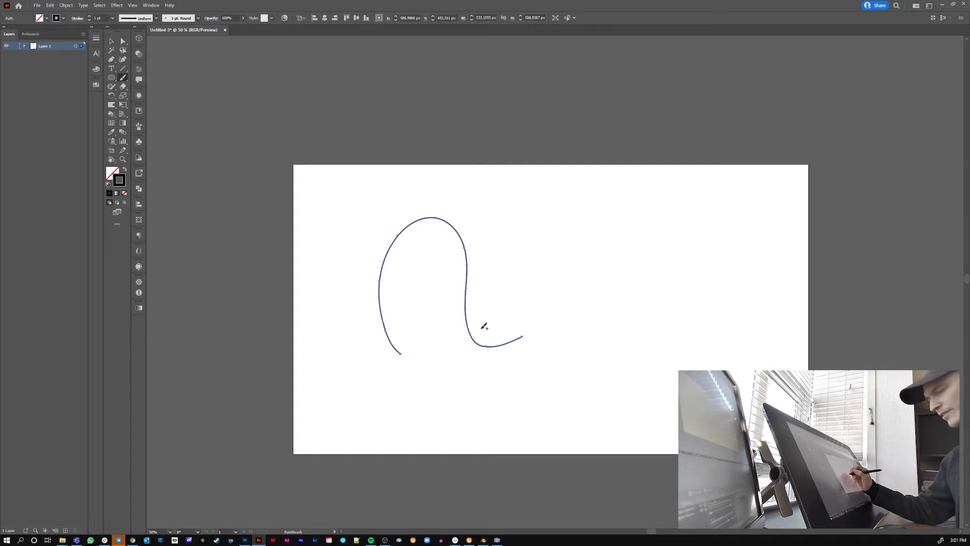
key(bracketright)
key(bracketright)
key(bracketright)
key(bracketright)
key(bracketright)
key(bracketright)
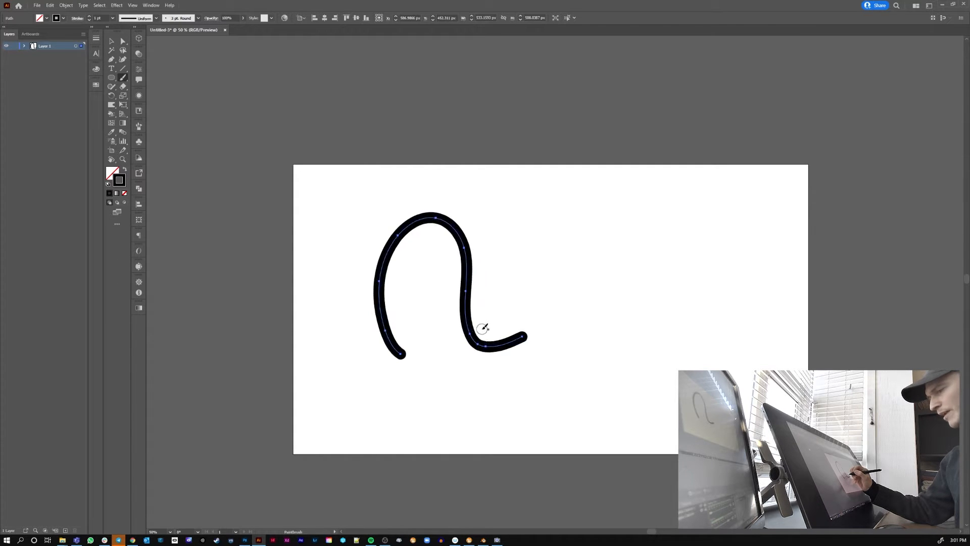
key(bracketright)
key(bracketright)
key(bracketright)
key(bracketright)
key(bracketright)
key(bracketright)
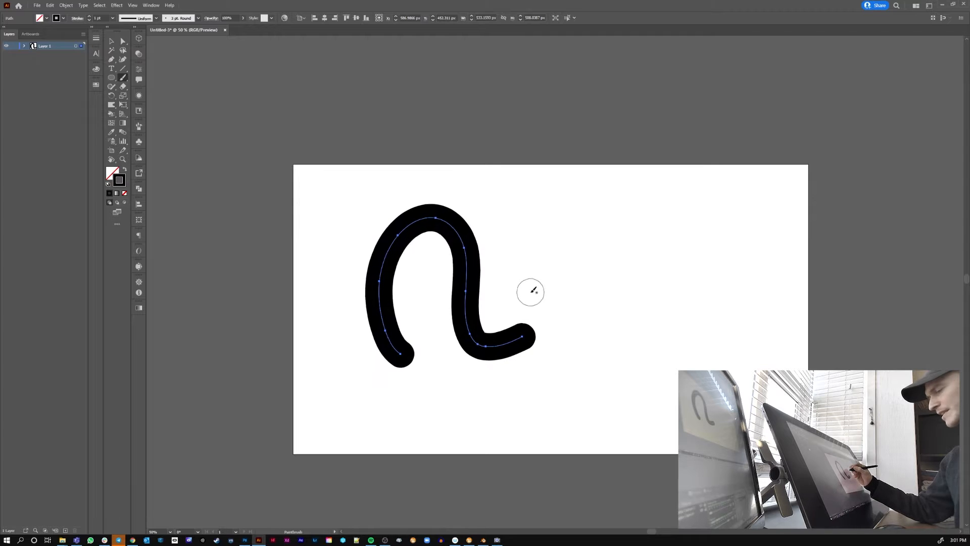
key(bracketright)
key(bracketright)
Reduce the brush size until the selected Paintbrush stroke is a medium-thick line
key(bracketleft)
key(bracketleft)
key(bracketleft)
key(bracketleft)
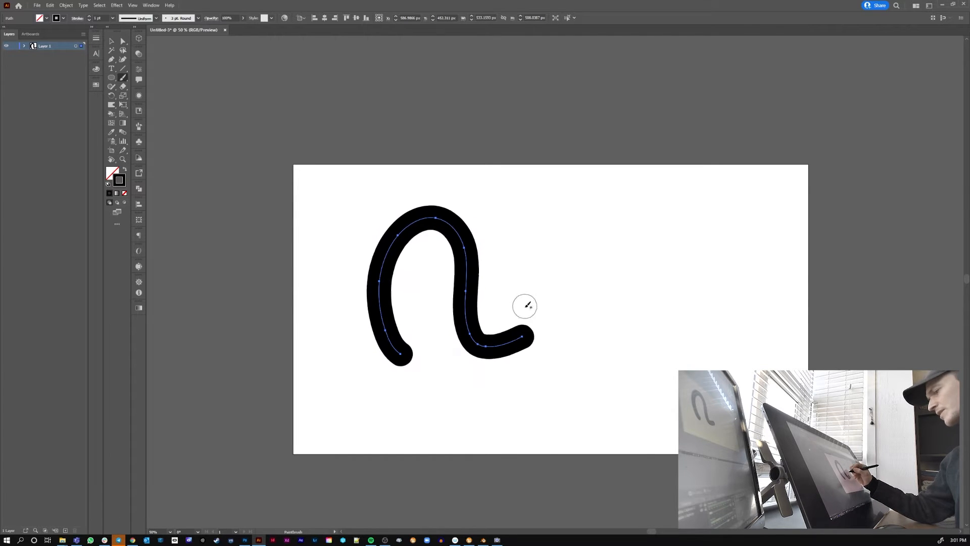
key(bracketleft)
key(bracketleft)
key(bracketleft)
key(bracketleft)
key(bracketleft)
key(bracketleft)
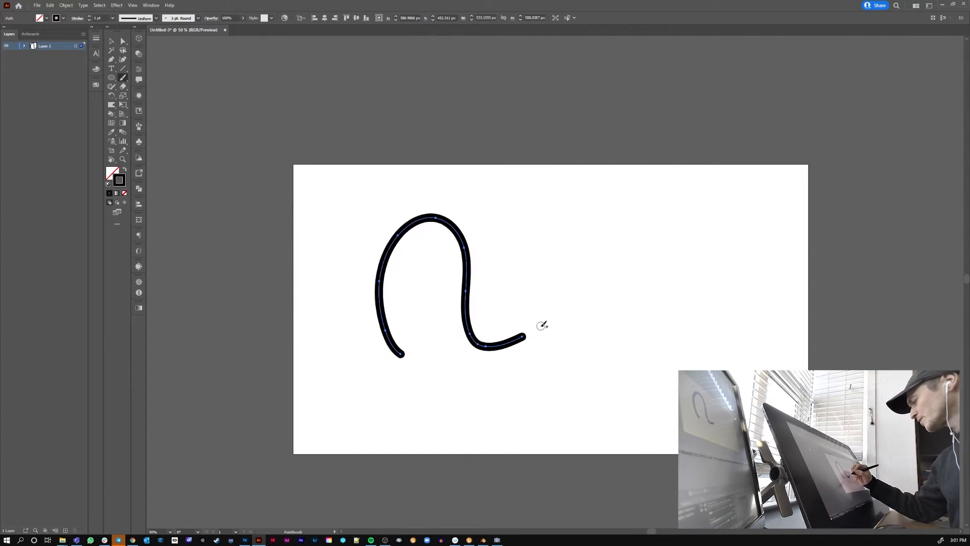
Paint a second wavy stroke beside the first one, and delete all artwork from the artboard
mouse_move(537, 331)
mouse_down()
mouse_move(573, 246)
mouse_move(627, 262)
mouse_move(712, 314)
mouse_up()
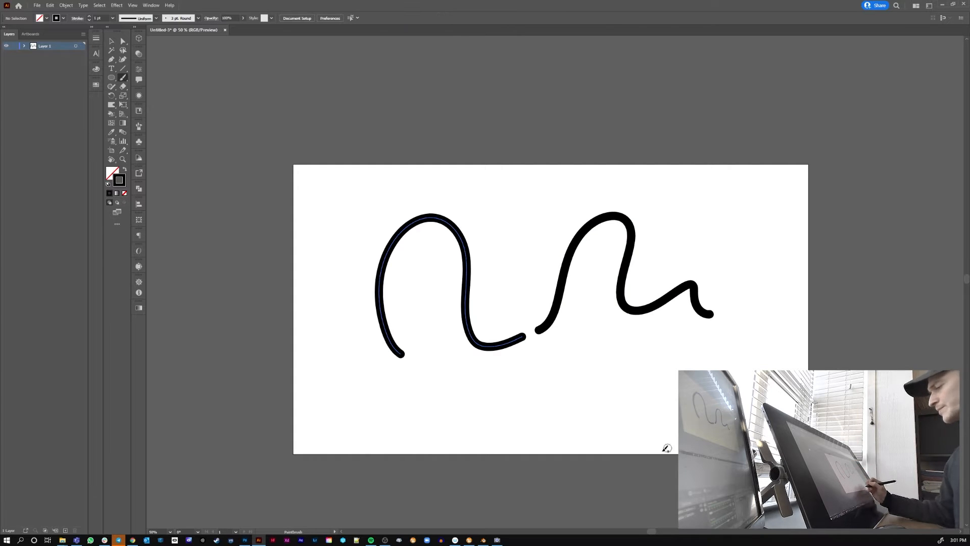
key(ctrl+a)
key(Delete)
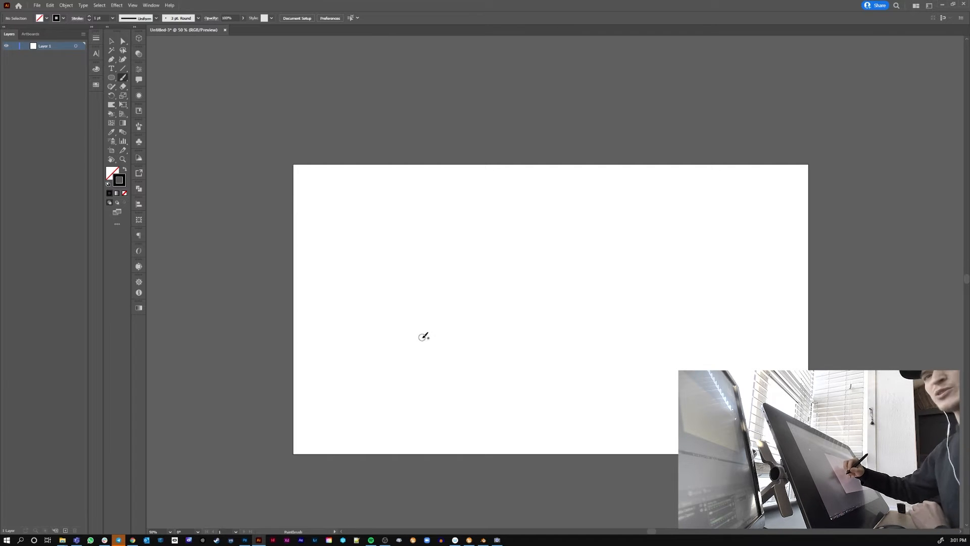
Paint the first cartoon eye as a tall open arch about 306 by 480 px, with a curved line across its base
mouse_move(429, 344)
mouse_down()
mouse_move(411, 306)
mouse_move(454, 213)
mouse_move(493, 344)
mouse_up()
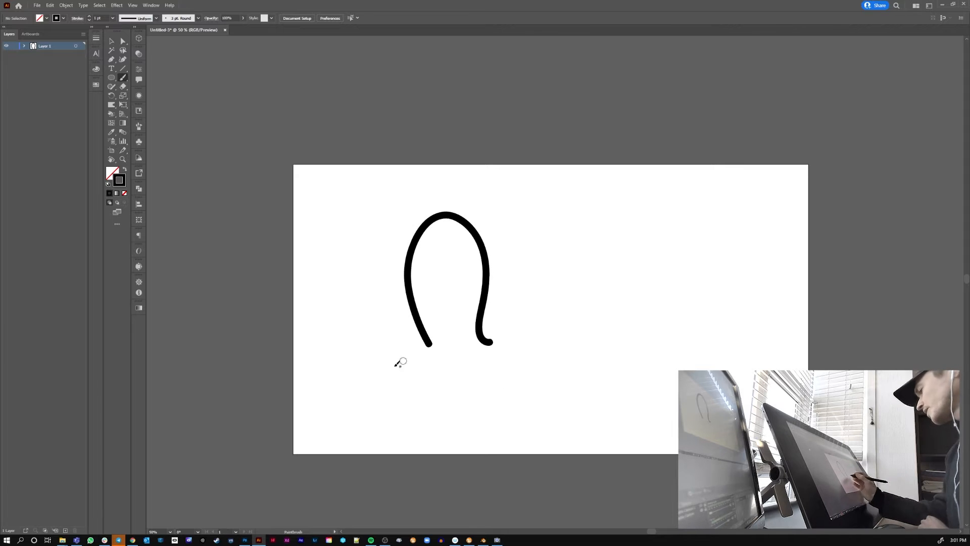
mouse_move(401, 363)
mouse_down()
mouse_move(488, 340)
mouse_move(508, 345)
mouse_up()
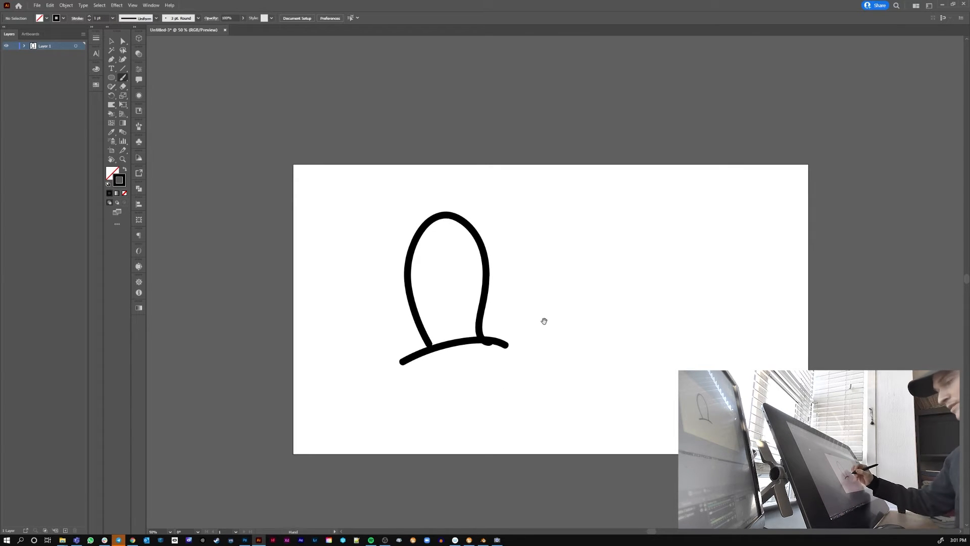
Delete the overshooting end anchor of the arch and move its other end point down onto the curved base line
scroll(544, 320, down, 3)
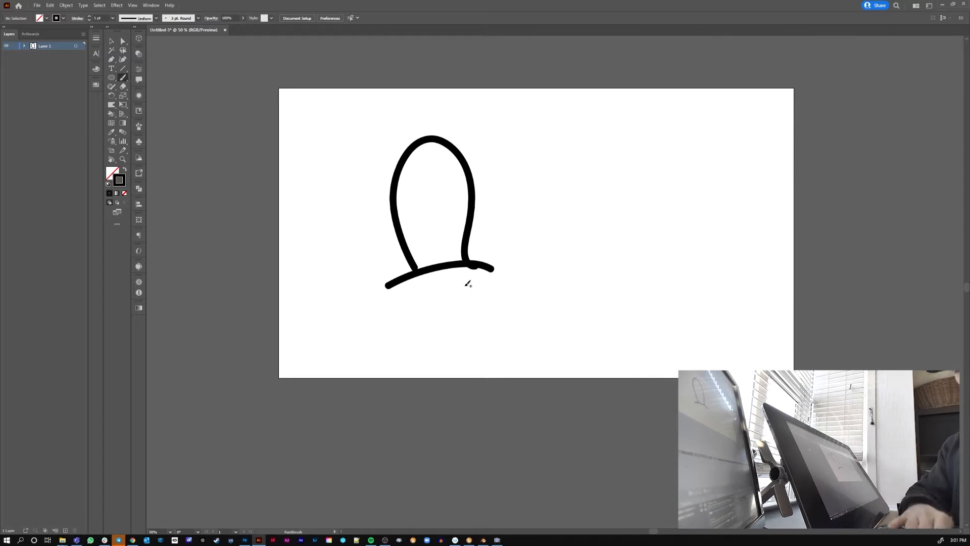
key(ctrl+plus)
scroll(489, 260, up, 2)
scroll(489, 261, left, 3)
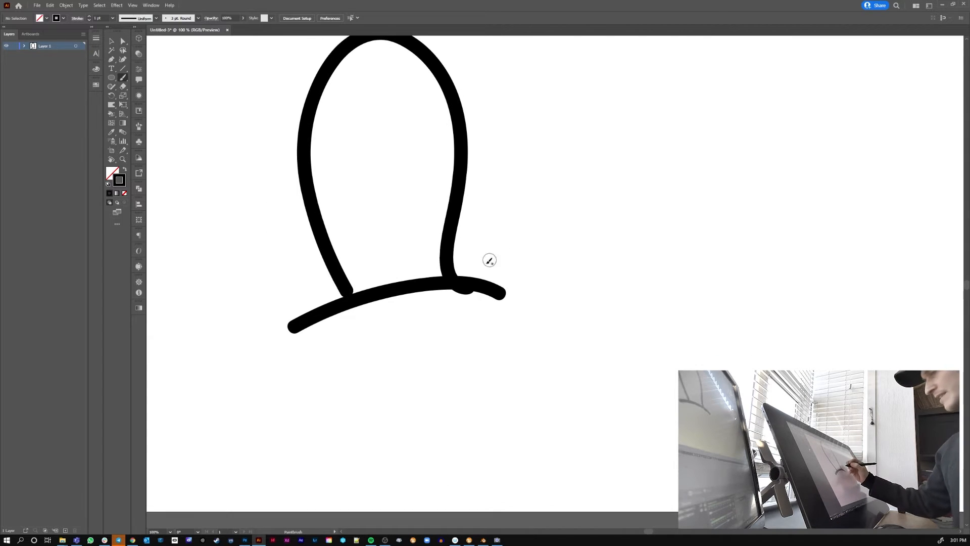
key(a)
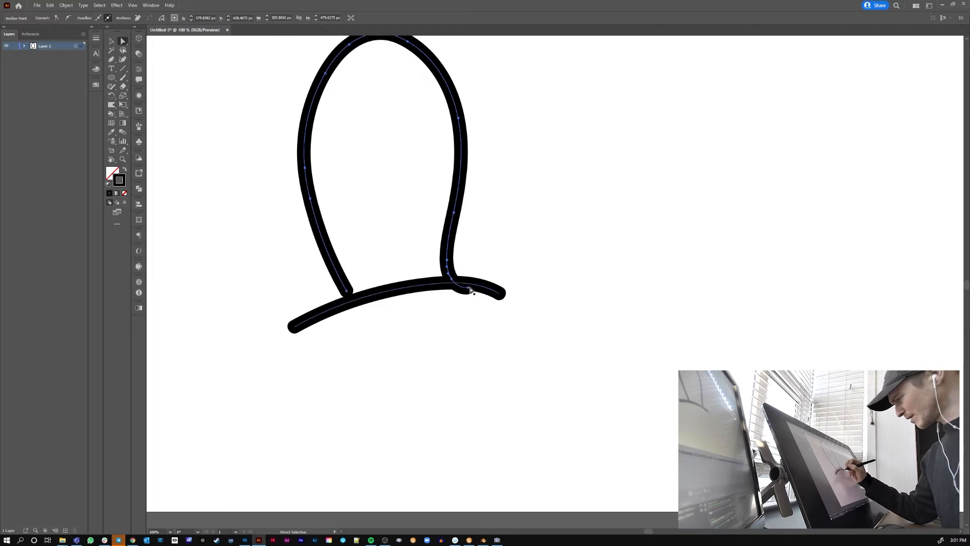
click(468, 286)
key(Delete)
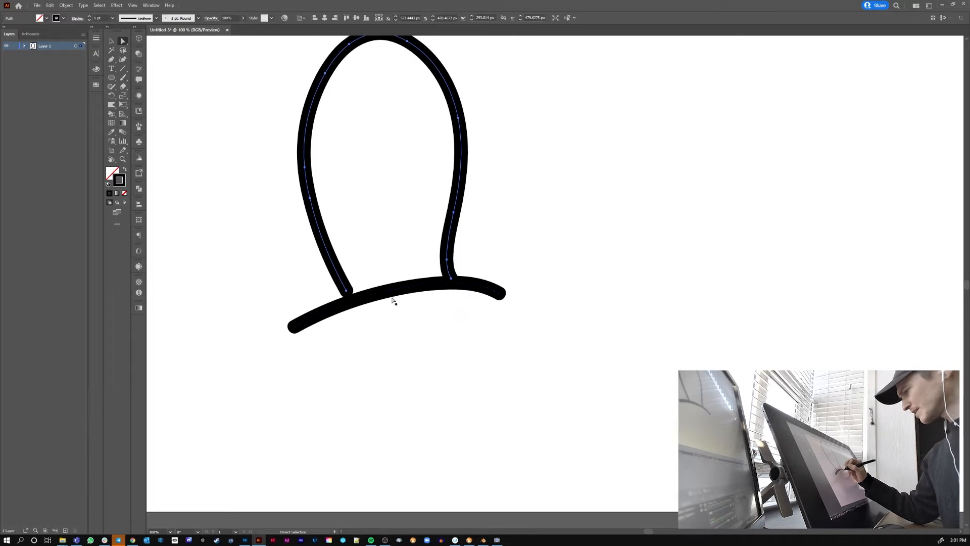
drag(347, 293, 349, 299)
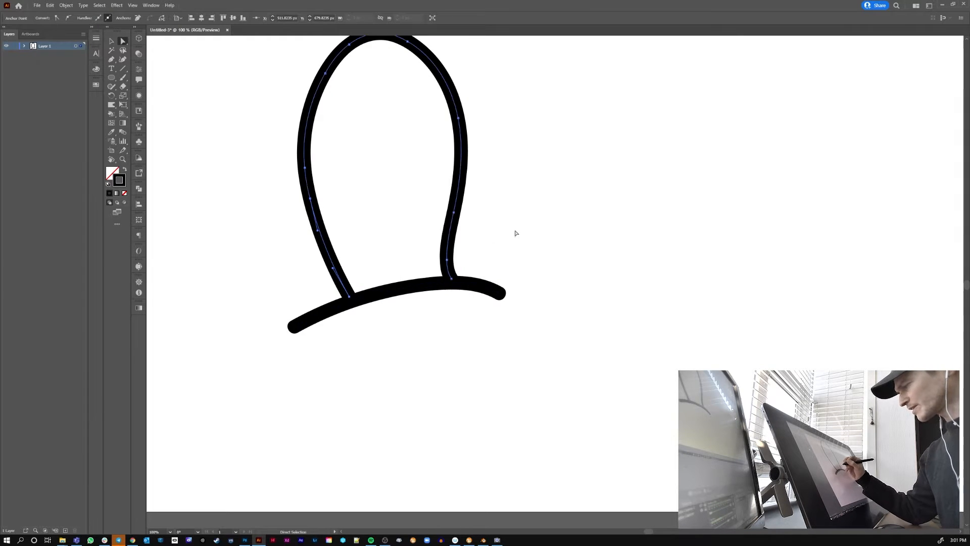
click(574, 223)
Paint the matching second eye beside the first, with a downward-curving base line and a tall arch standing on it
mouse_move(573, 223)
mouse_down()
mouse_move(575, 308)
mouse_move(535, 245)
mouse_up()
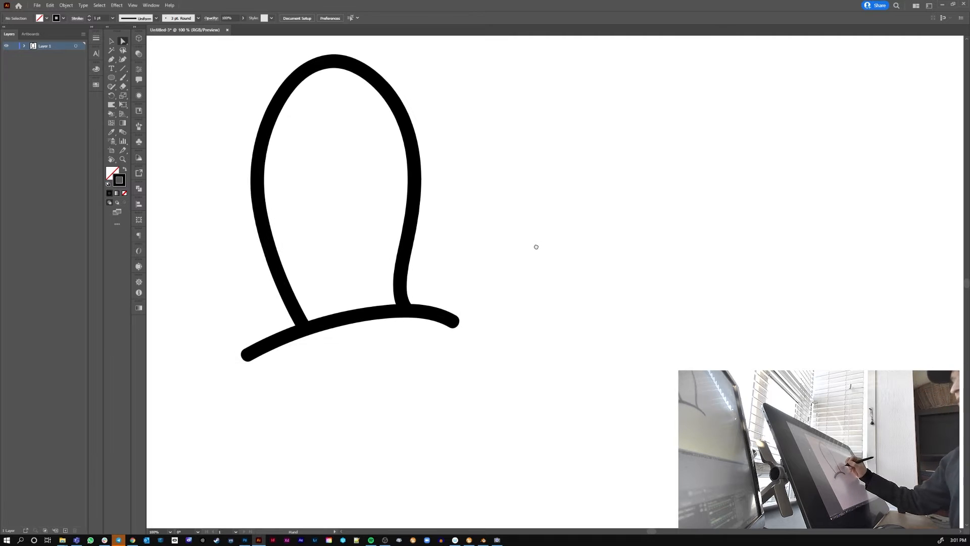
key(b)
mouse_move(563, 287)
mouse_down()
mouse_move(554, 249)
mouse_move(536, 232)
mouse_up()
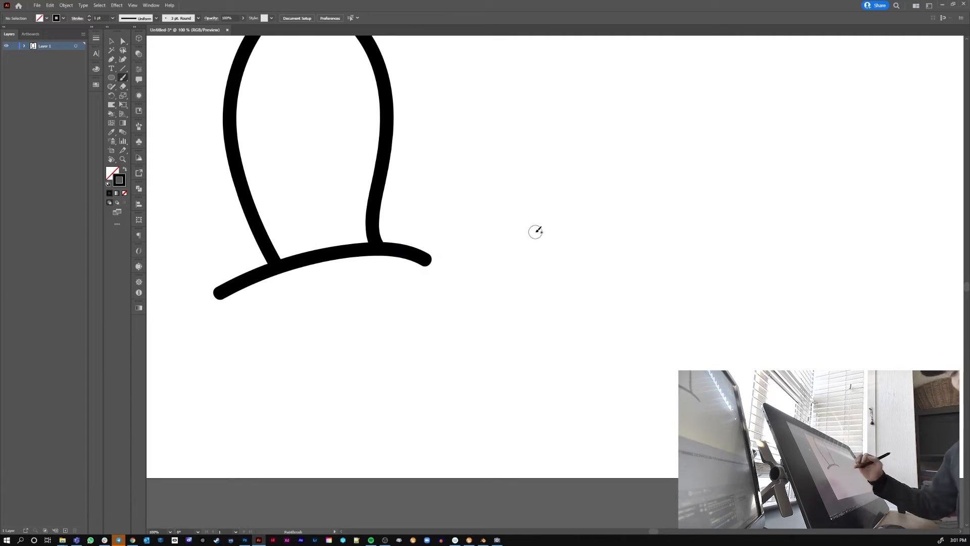
key(ctrl+minus)
key(ctrl+minus)
drag(599, 270, 558, 224)
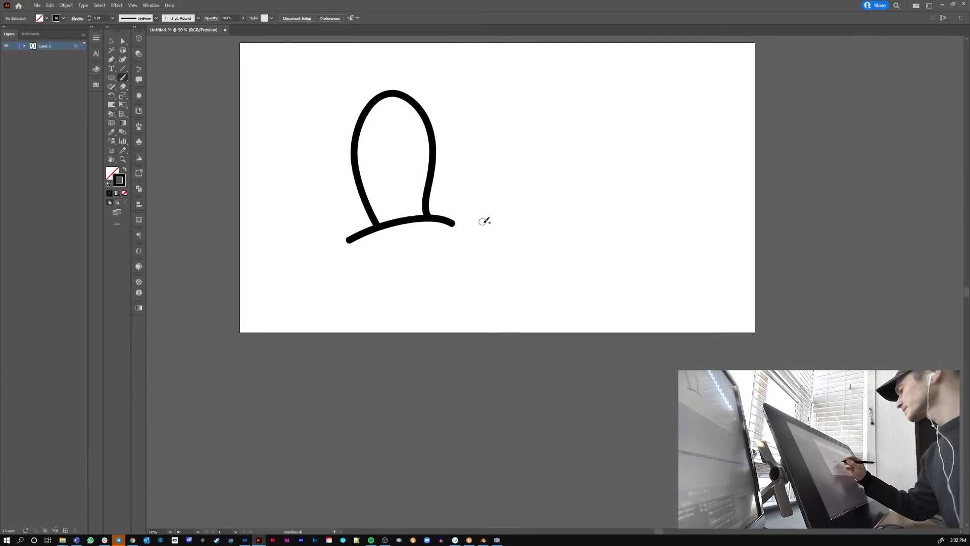
mouse_move(477, 225)
mouse_down()
mouse_move(502, 219)
mouse_move(567, 252)
mouse_up()
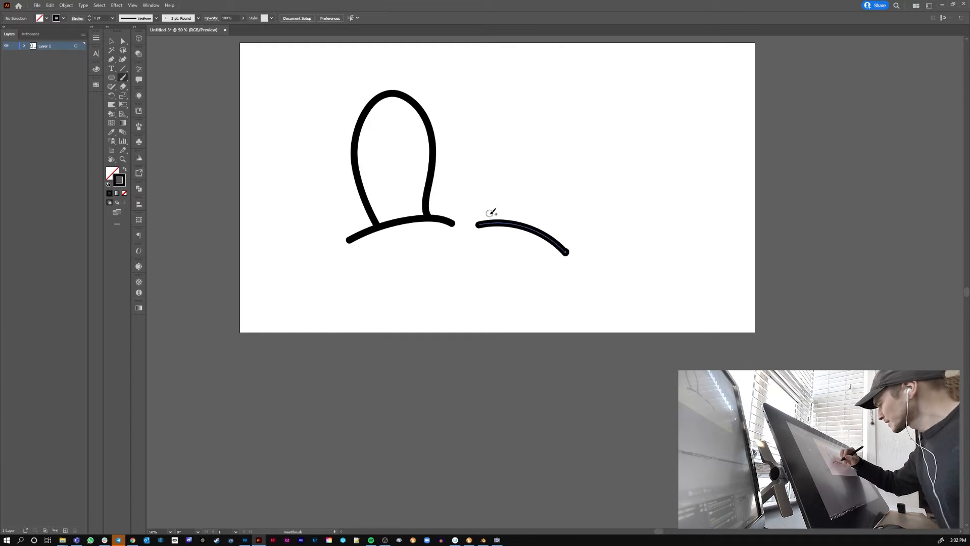
mouse_move(492, 216)
mouse_down()
mouse_move(516, 107)
mouse_move(549, 102)
mouse_move(566, 145)
mouse_move(548, 233)
mouse_up()
Paint nested pupils with thin highlights in both eyes, and a small arched mouth with three freckle dots on each cheek
mouse_move(397, 219)
mouse_down()
mouse_move(379, 160)
mouse_move(392, 134)
mouse_move(403, 145)
mouse_move(407, 217)
mouse_up()
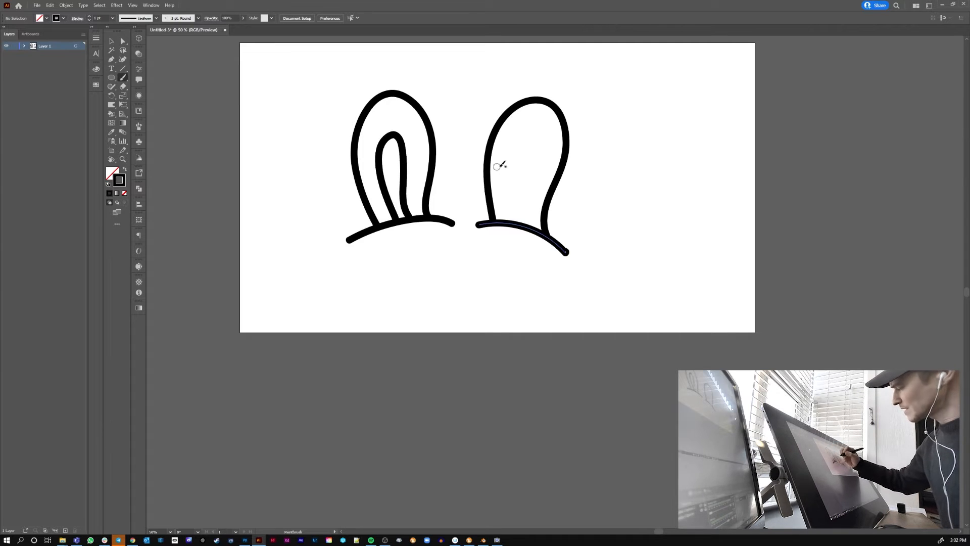
mouse_move(515, 219)
mouse_down()
mouse_move(512, 158)
mouse_move(530, 143)
mouse_move(538, 162)
mouse_move(529, 223)
mouse_up()
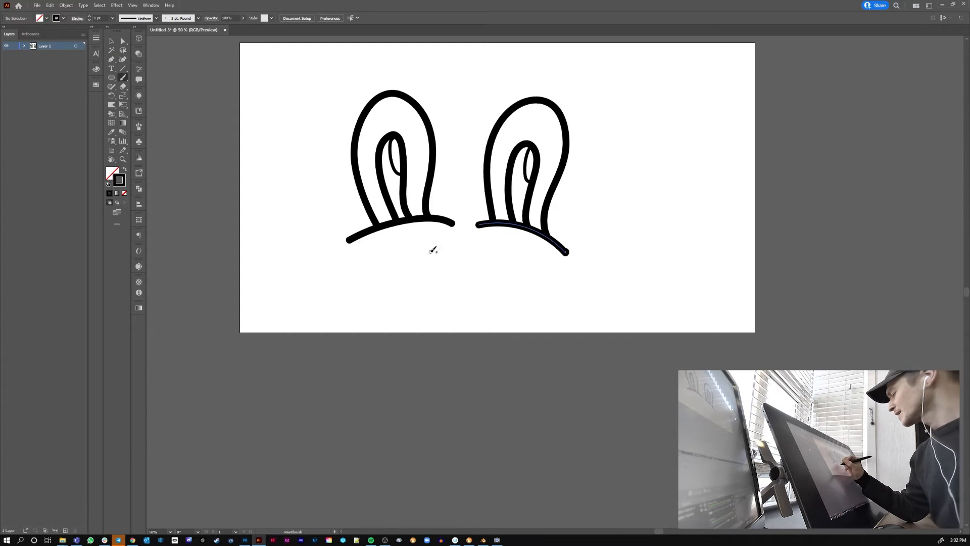
mouse_move(429, 259)
mouse_down()
mouse_move(444, 247)
mouse_move(482, 264)
mouse_up()
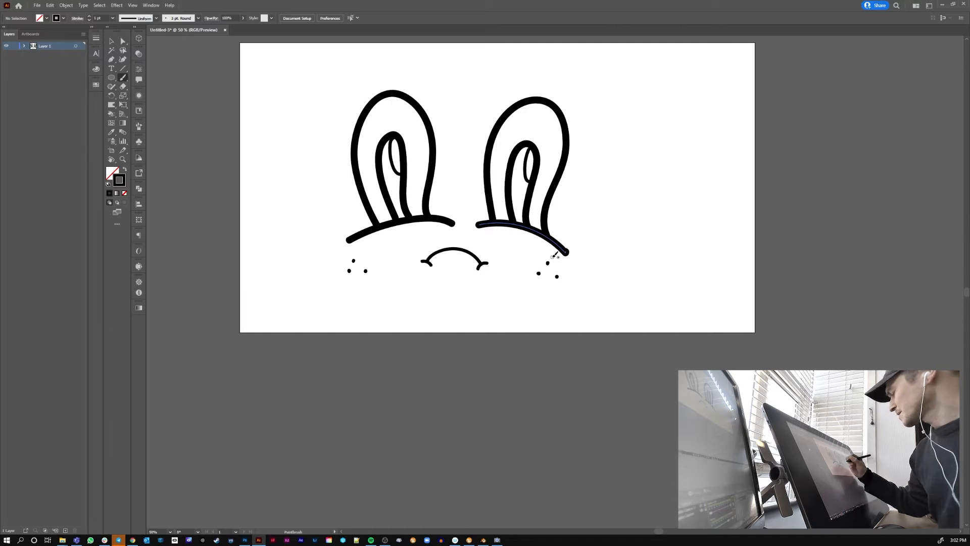
Paint the head's left outline in a thicker stroke: round cheek, jagged fur tufts, side line, zigzag hair and a line rising above the artboard
mouse_move(347, 293)
mouse_down()
mouse_move(328, 280)
mouse_move(326, 231)
mouse_up()
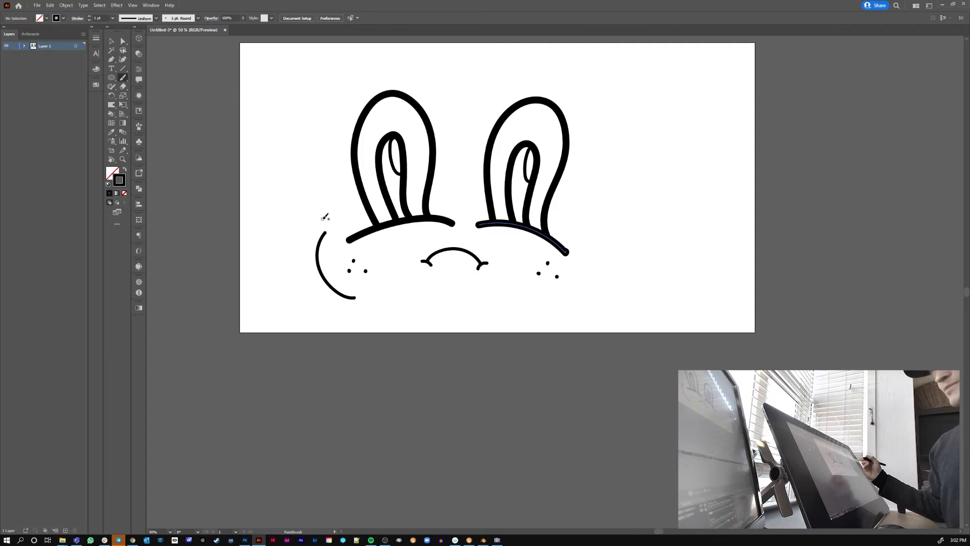
key(ctrl+z)
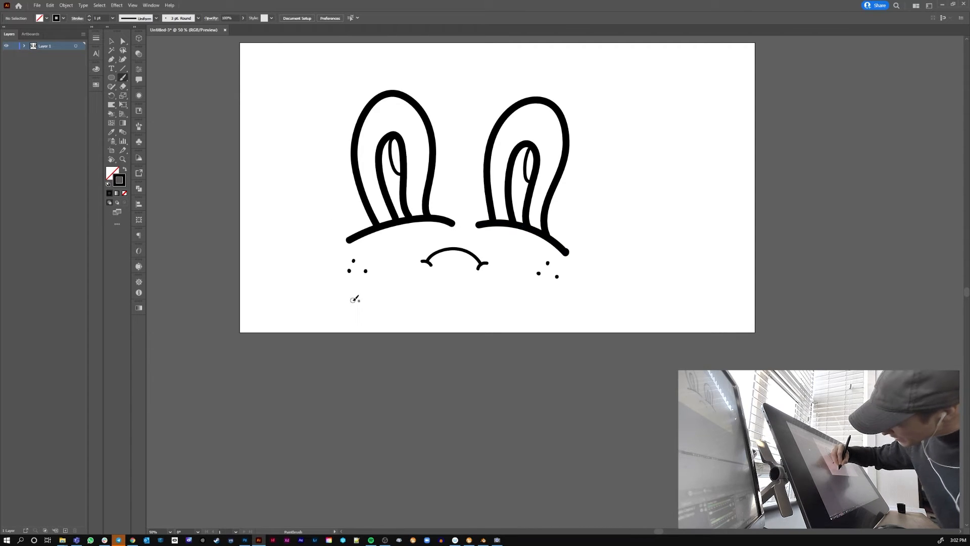
mouse_move(355, 301)
mouse_down()
mouse_move(318, 276)
mouse_move(323, 231)
mouse_up()
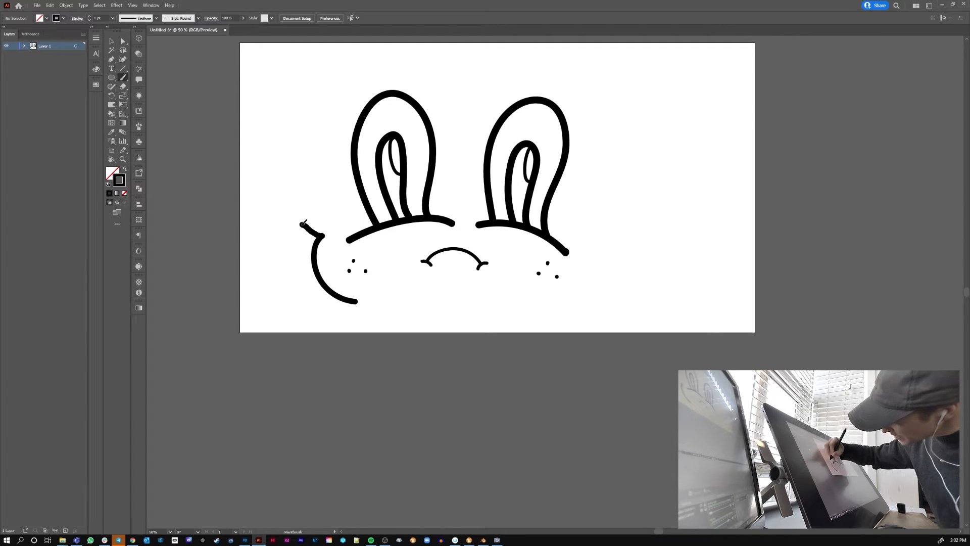
mouse_move(319, 214)
mouse_down()
mouse_move(303, 201)
mouse_move(315, 193)
mouse_move(304, 86)
mouse_up()
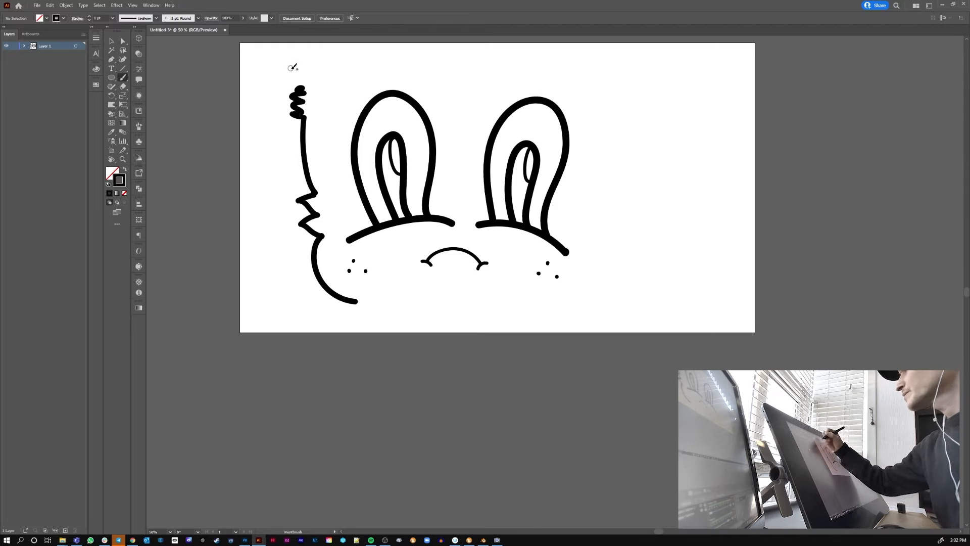
drag(302, 86, 289, 34)
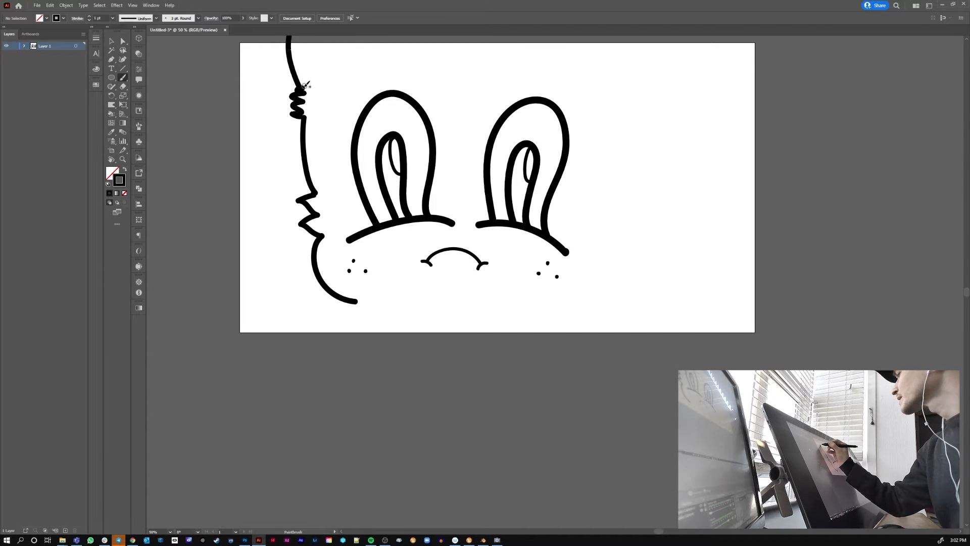
Complete the head outline with a curved forehead line, zigzag hair, right side line, jagged fur, round cheek and a nearly straight chin
mouse_move(303, 86)
mouse_down()
mouse_move(367, 63)
mouse_move(477, 46)
mouse_move(595, 59)
mouse_up()
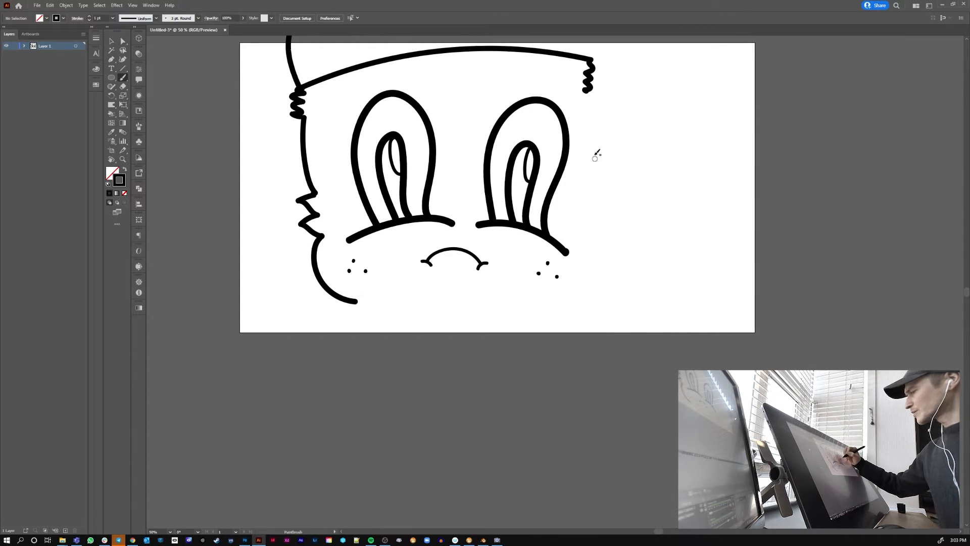
mouse_move(587, 91)
mouse_down()
mouse_move(597, 129)
mouse_move(585, 201)
mouse_up()
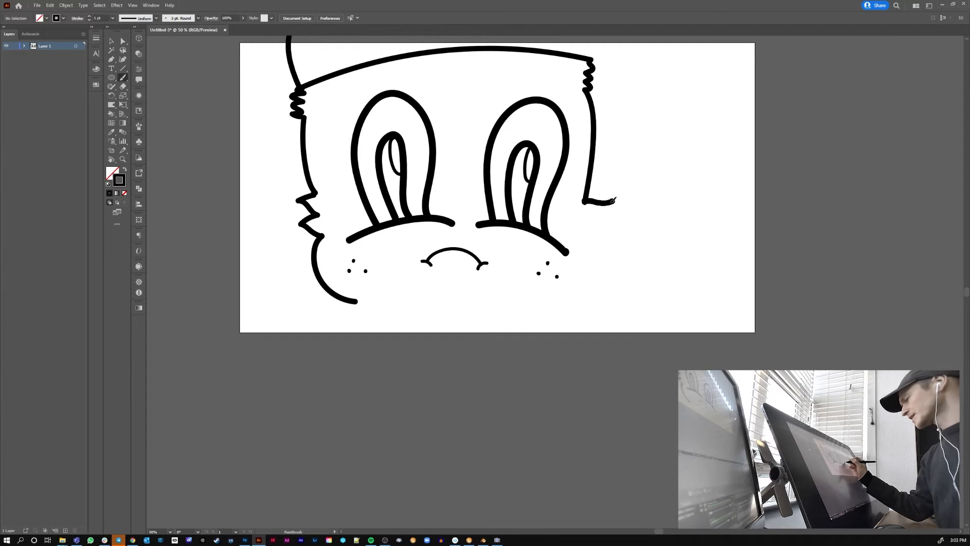
drag(608, 231, 591, 245)
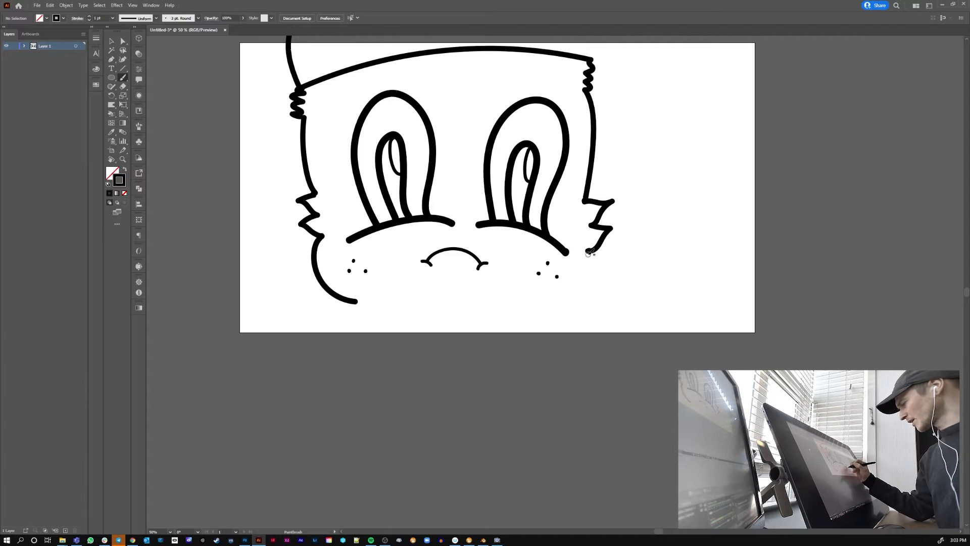
mouse_move(545, 309)
mouse_down()
mouse_move(570, 300)
mouse_move(591, 249)
mouse_up()
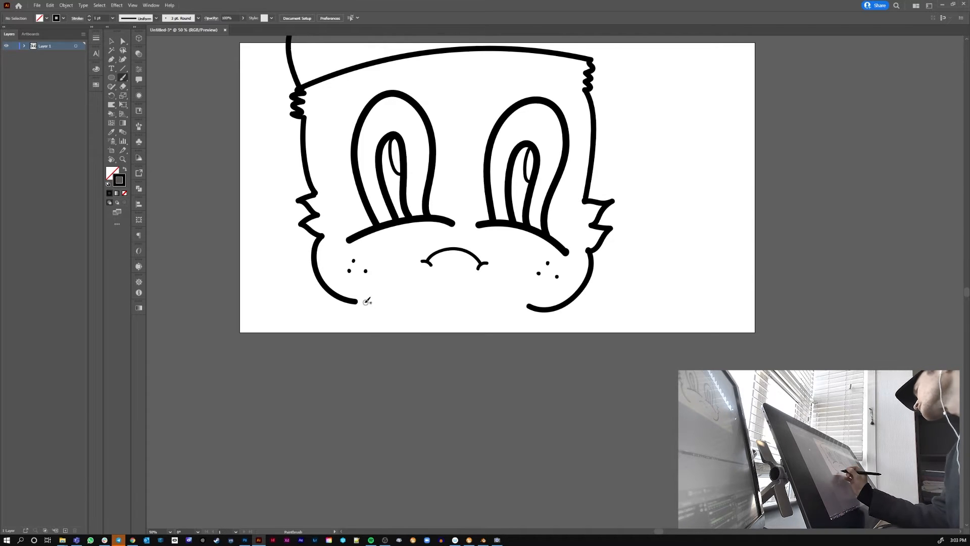
drag(359, 302, 529, 306)
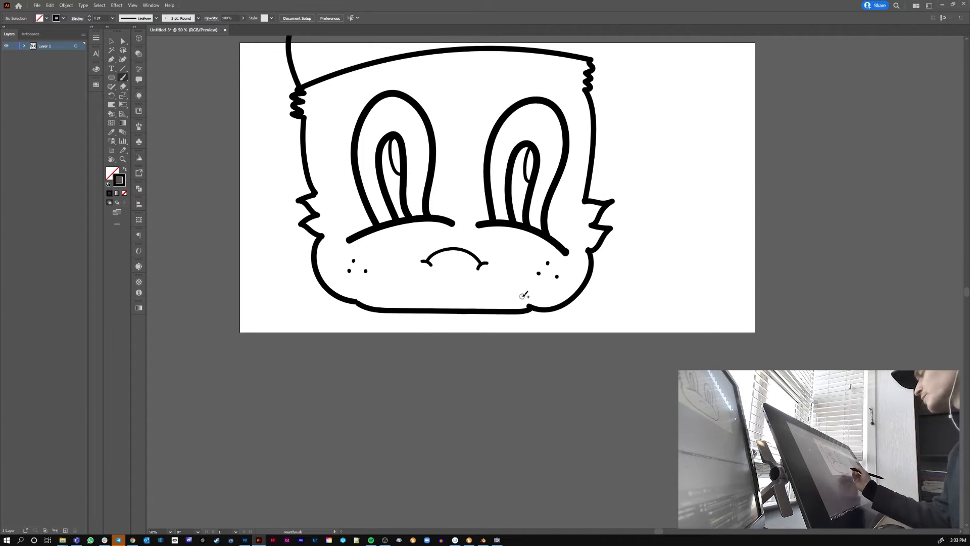
Paint the neck below the chin with two side lines joined by a curved bottom edge
drag(365, 308, 366, 389)
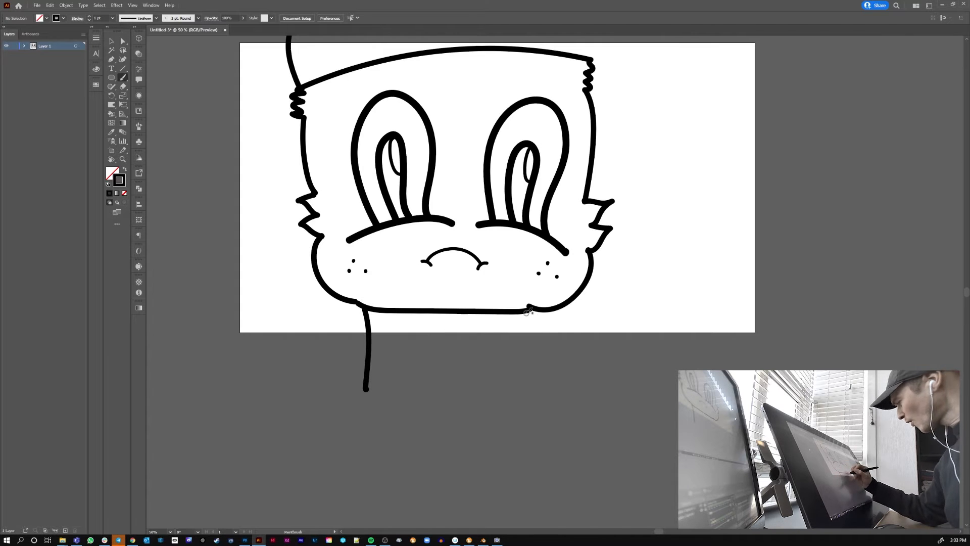
drag(529, 309, 528, 385)
scroll(529, 414, up, 3)
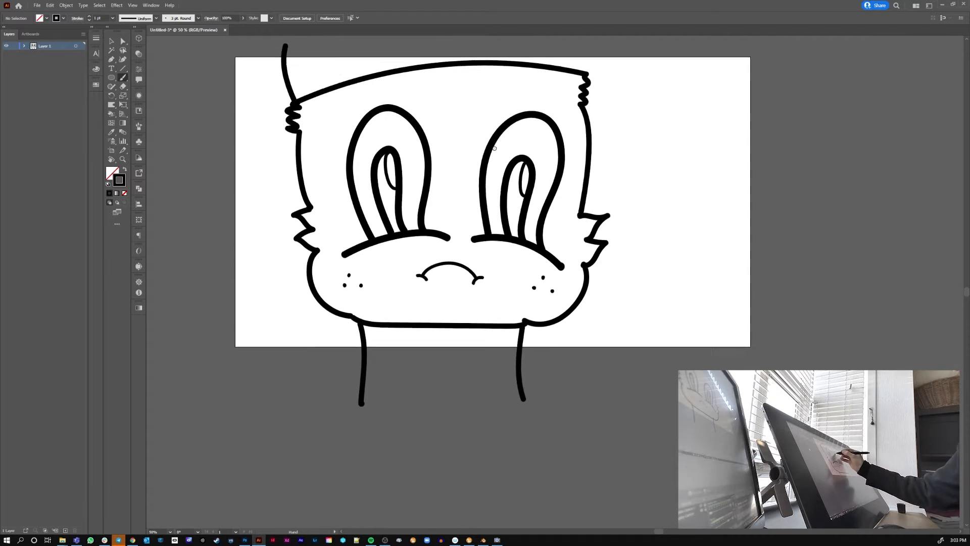
scroll(492, 158, down, 2)
mouse_move(365, 404)
mouse_down()
mouse_move(393, 417)
mouse_move(523, 399)
mouse_up()
Paint a curved collar line across the neck and a shoulder line extending outward on each side
mouse_move(572, 299)
mouse_down()
mouse_move(531, 369)
mouse_move(552, 232)
mouse_up()
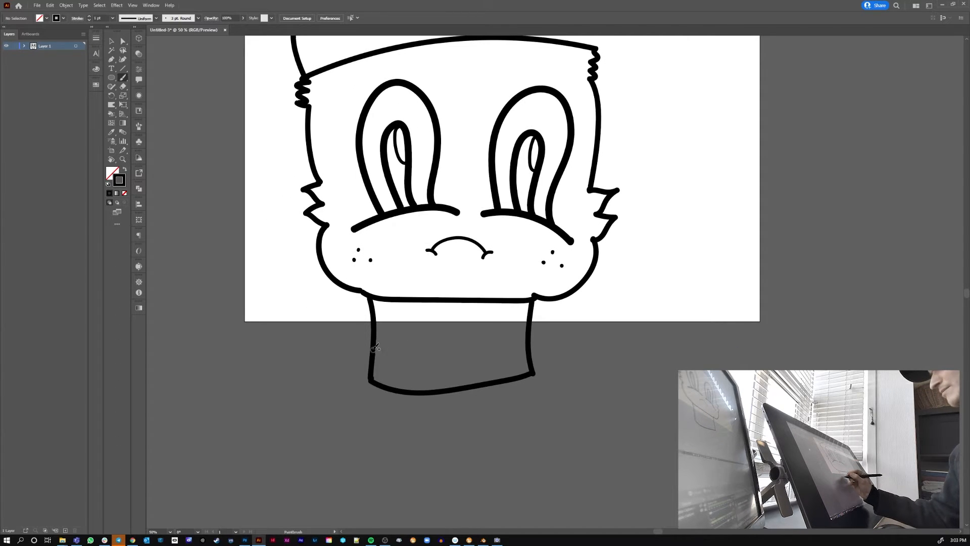
mouse_move(373, 348)
mouse_down()
mouse_move(473, 356)
mouse_move(534, 327)
mouse_up()
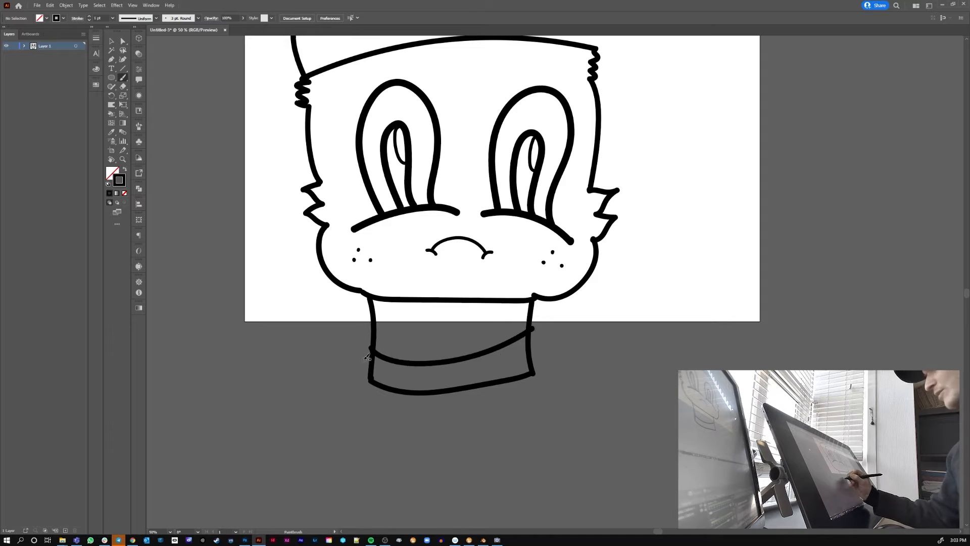
drag(370, 357, 319, 383)
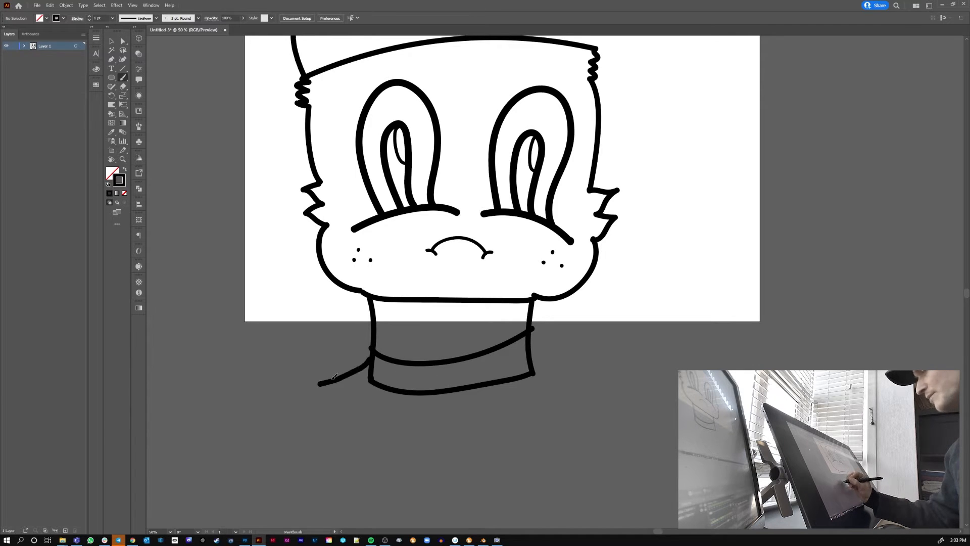
drag(533, 357, 622, 372)
Paint the cap above the forehead line as a large rounded crown with a pointed brim extending past the right side of the head
mouse_move(581, 139)
mouse_down()
mouse_move(544, 308)
mouse_move(548, 187)
mouse_move(526, 239)
mouse_up()
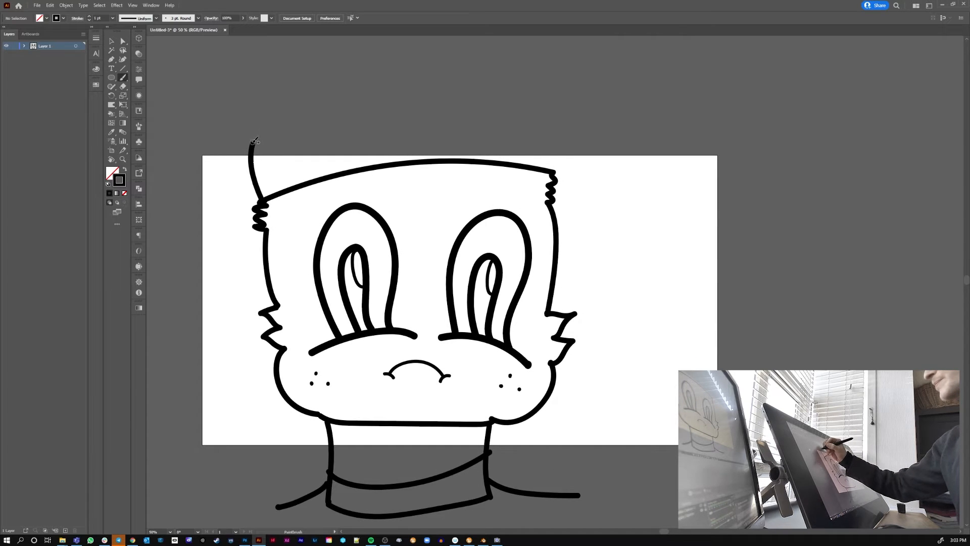
mouse_move(256, 135)
mouse_down()
mouse_move(294, 93)
mouse_move(418, 57)
mouse_move(515, 79)
mouse_move(565, 125)
mouse_move(570, 158)
mouse_move(555, 171)
mouse_move(684, 210)
mouse_move(558, 232)
mouse_up()
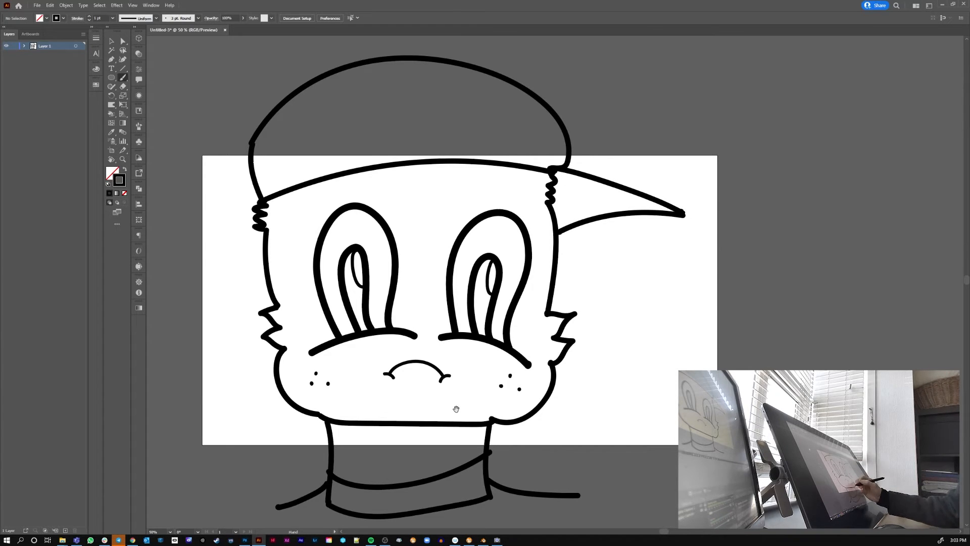
Erase the inner ends of both lower eyelid lines and the overlong outer end of the right one
mouse_move(454, 405)
mouse_down()
mouse_move(400, 351)
mouse_move(400, 396)
mouse_up()
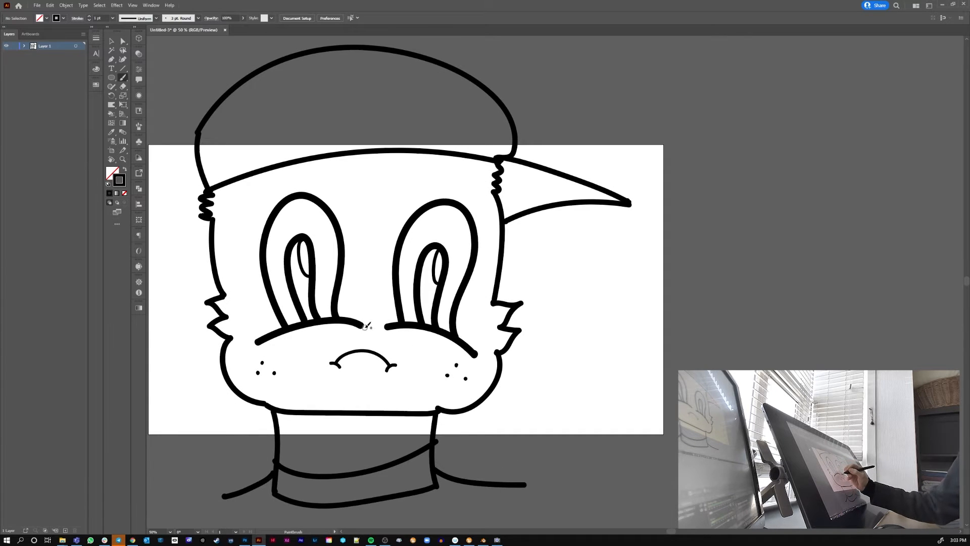
key(shift+e)
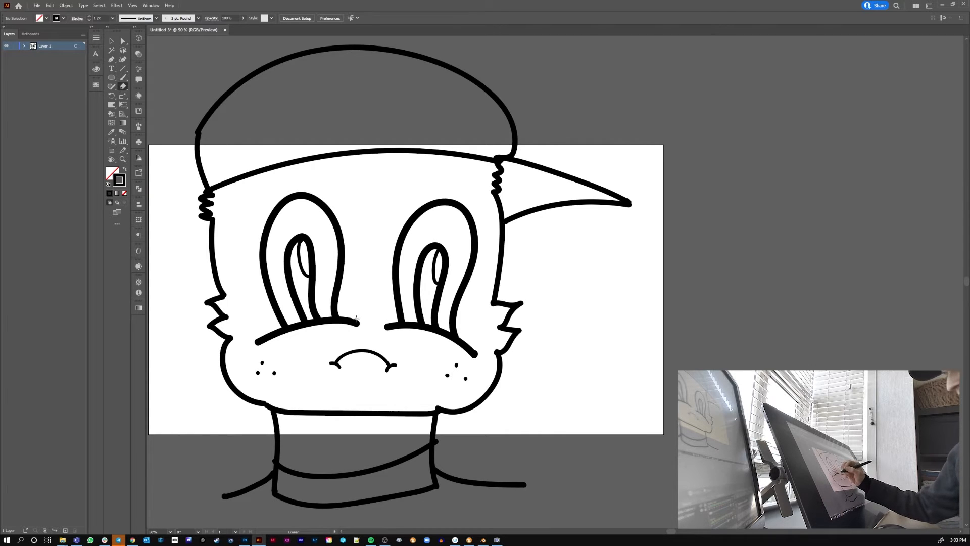
drag(358, 323, 352, 322)
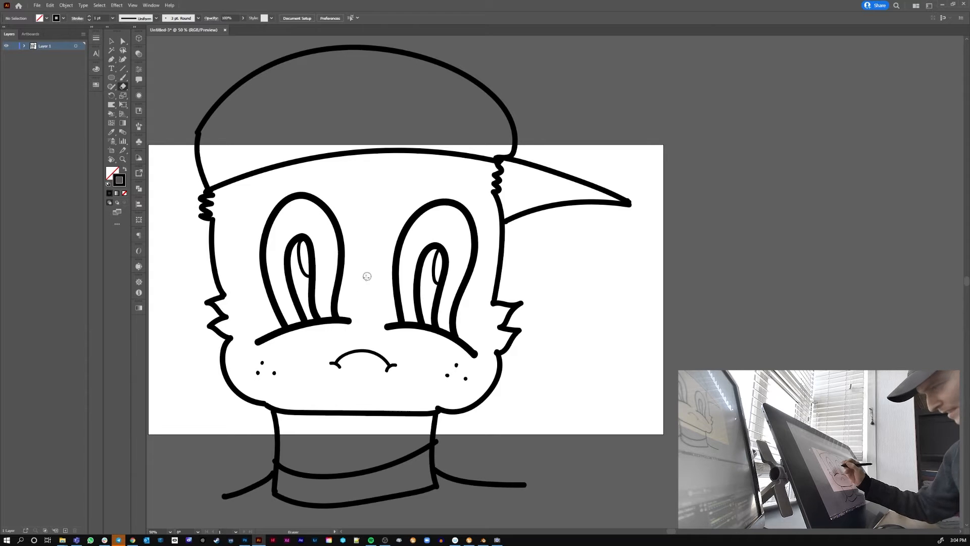
drag(392, 326, 385, 326)
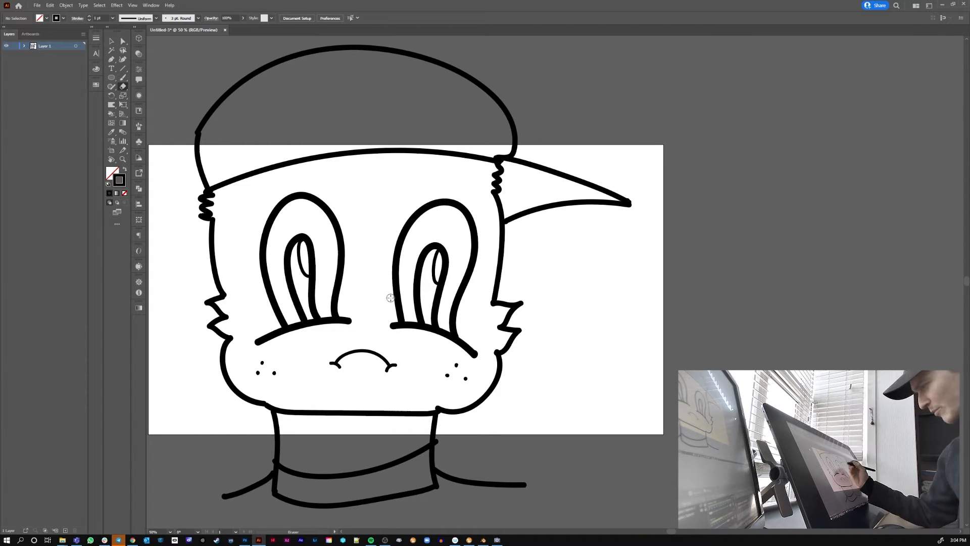
mouse_move(478, 355)
mouse_down()
mouse_move(497, 316)
mouse_move(462, 342)
mouse_up()
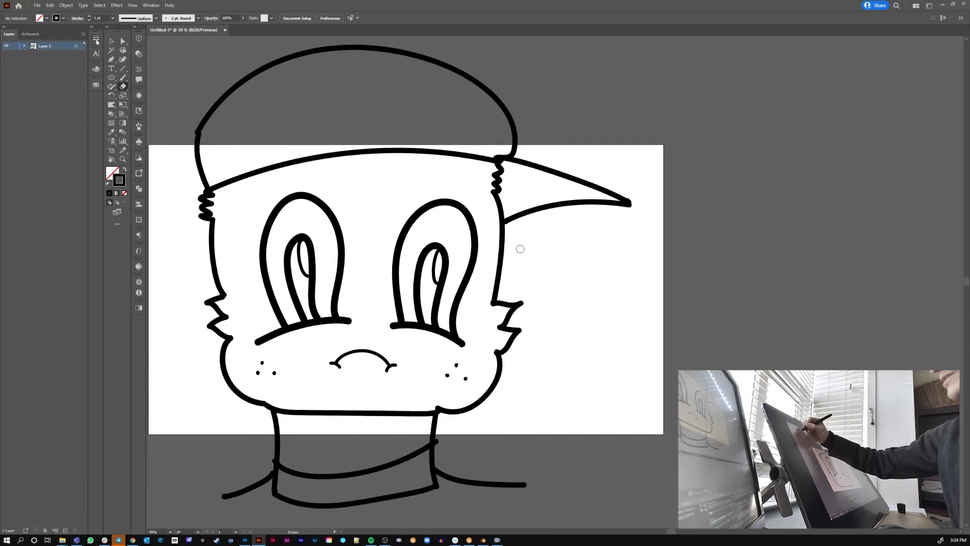
Show the Stroke settings and paint a vertical zigzag test stroke in the blank area right of the face
click(151, 5)
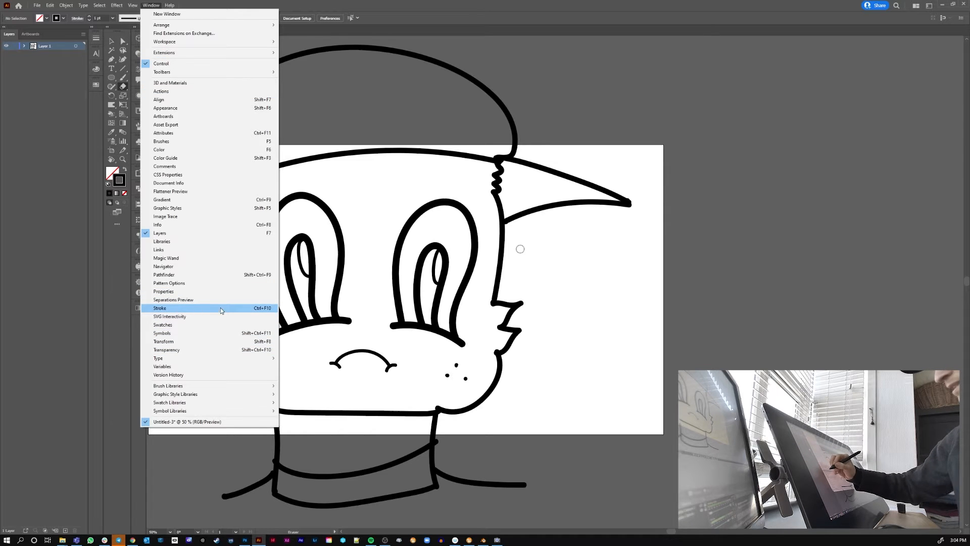
click(270, 312)
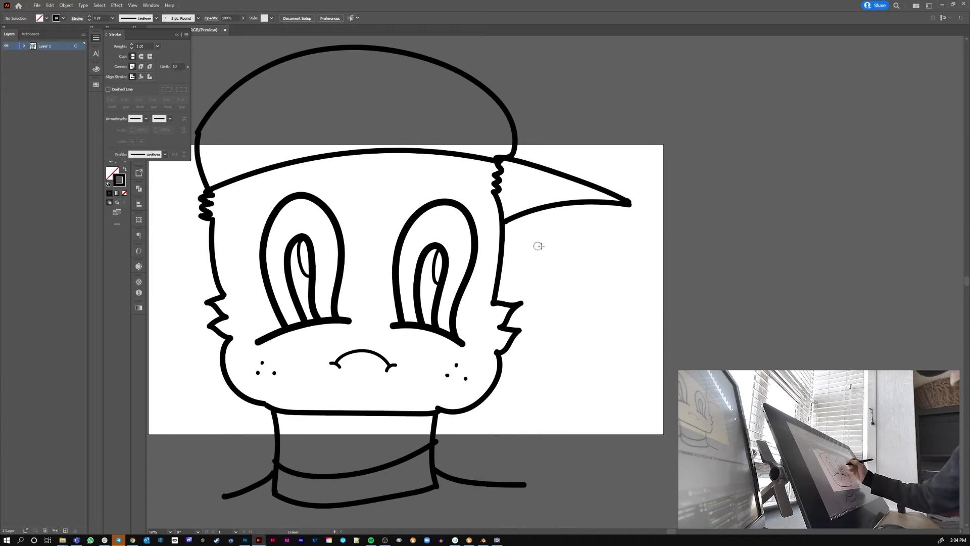
drag(590, 238, 581, 326)
ctrl+click(571, 255)
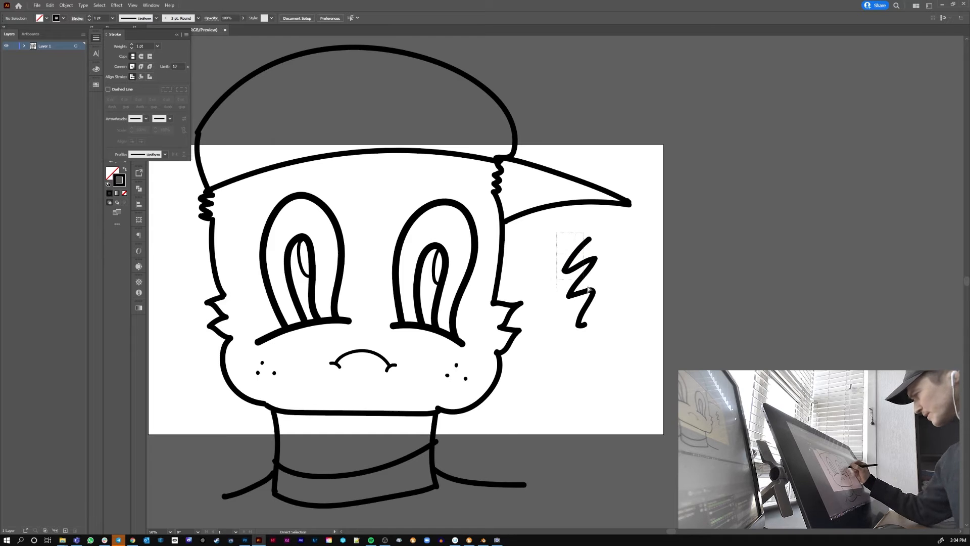
drag(571, 255, 635, 331)
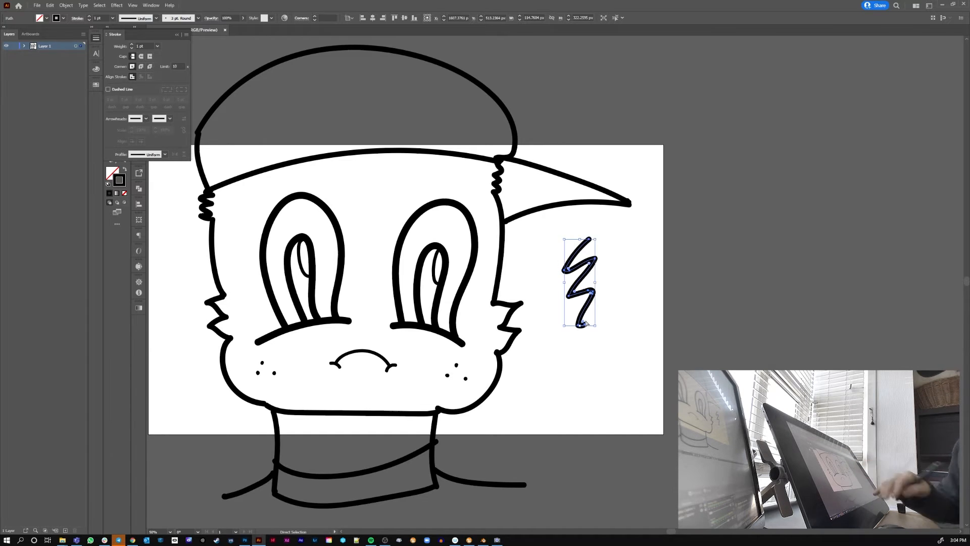
Select the whole zigzag stroke and set its corners to Round Join
key(ctrl+plus)
key(ctrl+plus)
key(ctrl+plus)
key(ctrl+plus)
key(a)
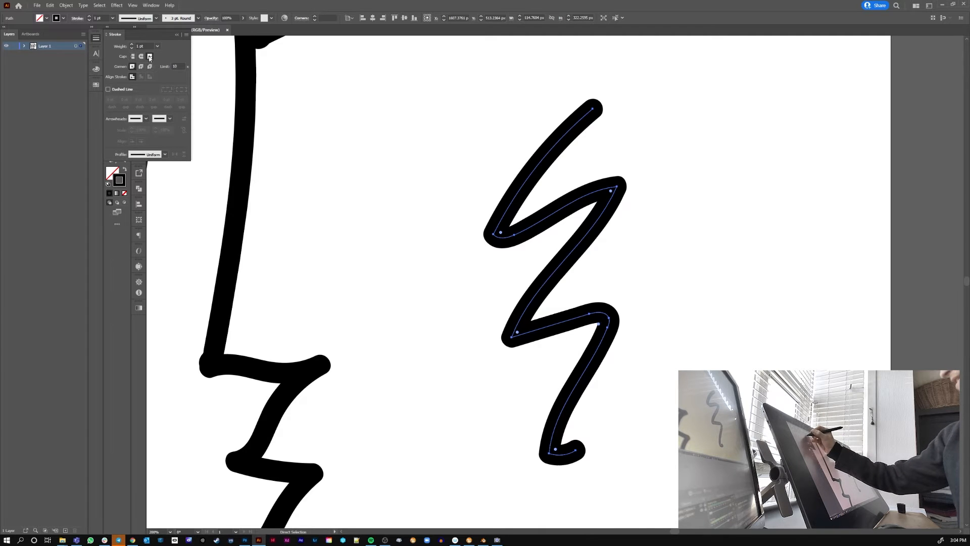
drag(581, 87, 628, 135)
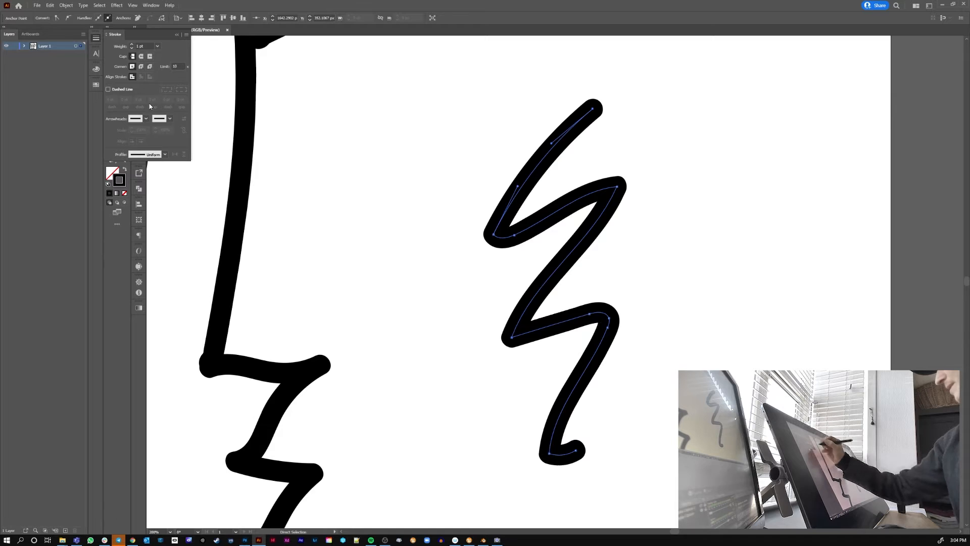
drag(431, 77, 644, 438)
click(140, 66)
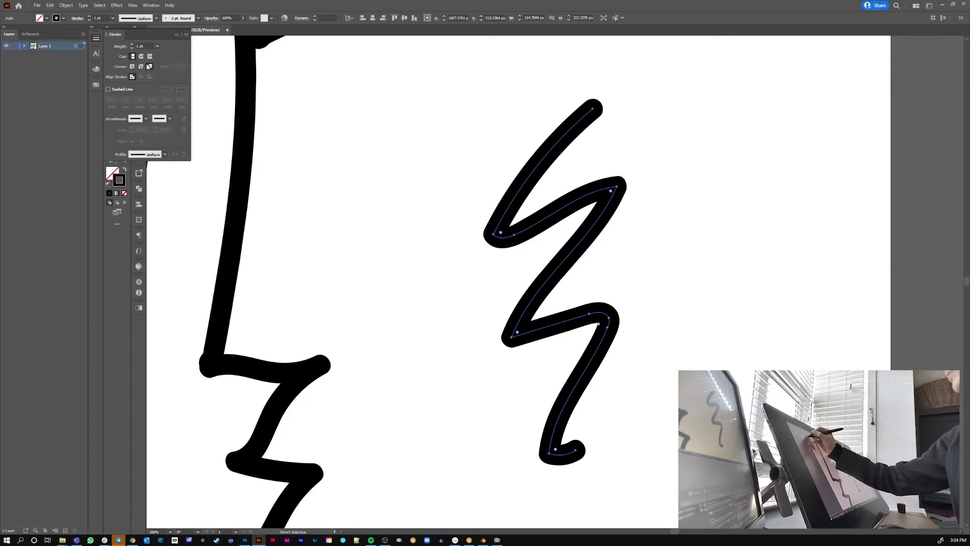
Raise the zigzag's stroke weight to 8 pt and reduce it to 0.25 pt
click(131, 45)
click(132, 45)
click(131, 44)
click(131, 44)
click(131, 45)
click(131, 44)
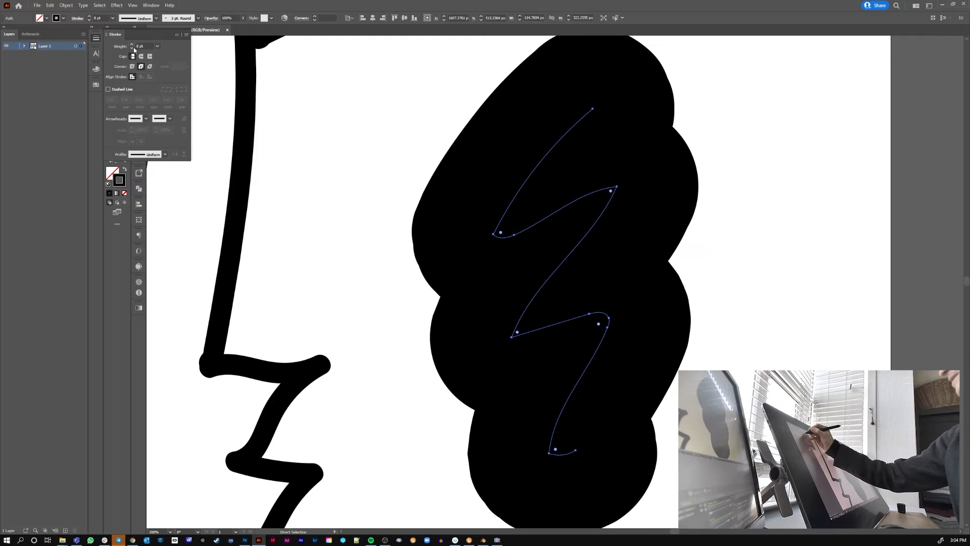
click(131, 49)
click(131, 48)
click(132, 49)
click(131, 48)
click(132, 49)
click(132, 49)
click(131, 49)
click(132, 49)
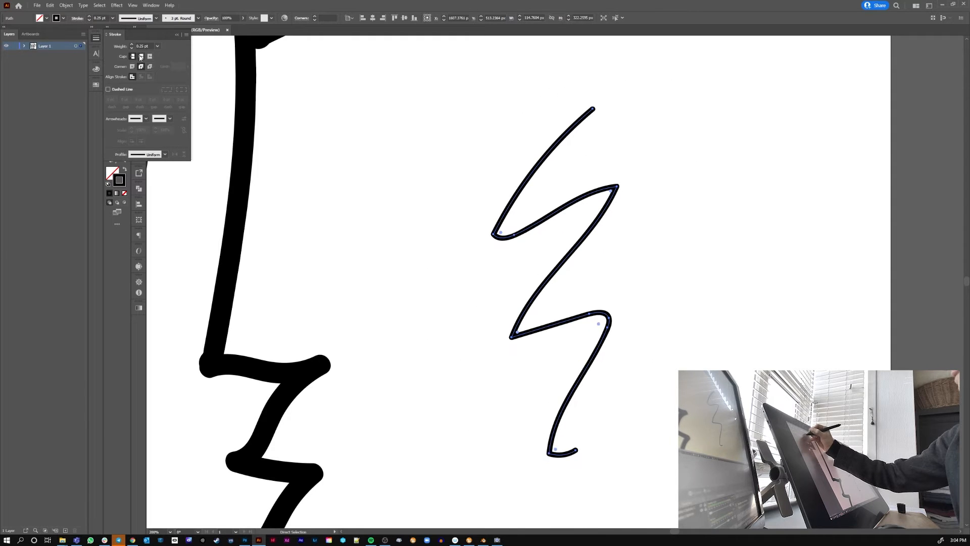
Try the Projecting Cap on the zigzag, and return it to Butt Cap with a Miter Join
click(150, 57)
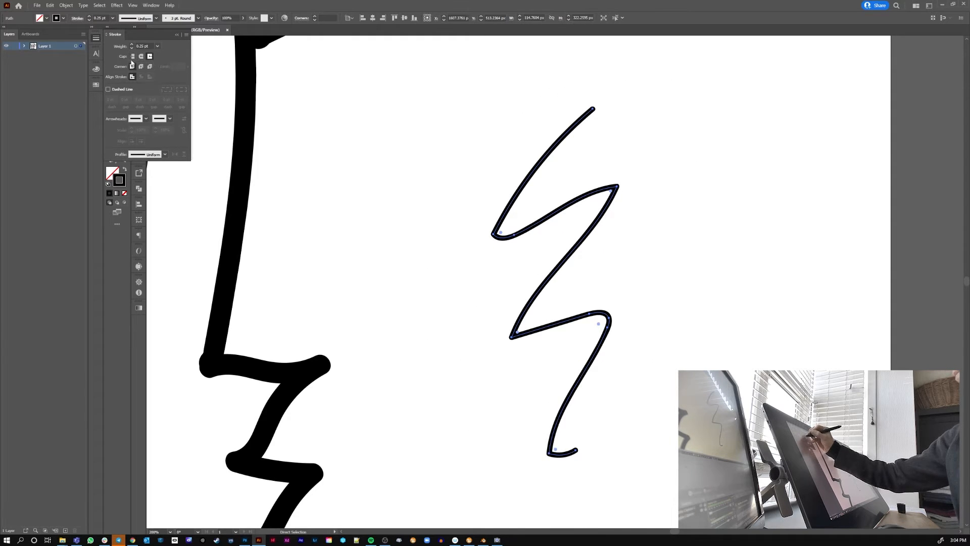
click(133, 56)
click(132, 66)
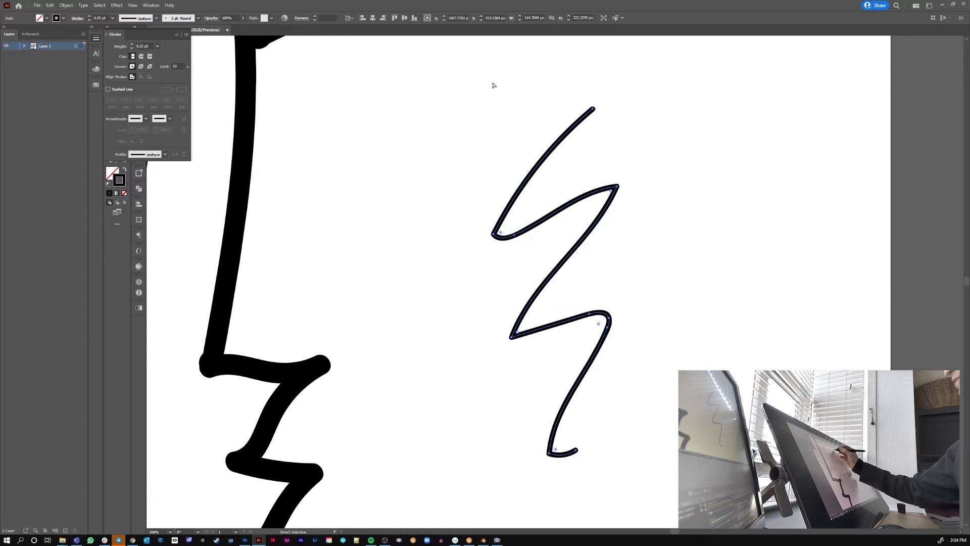
Delete the zigzag and draw an open angular path of five straight segments with the Pen tool in its place
drag(478, 76, 676, 479)
key(Delete)
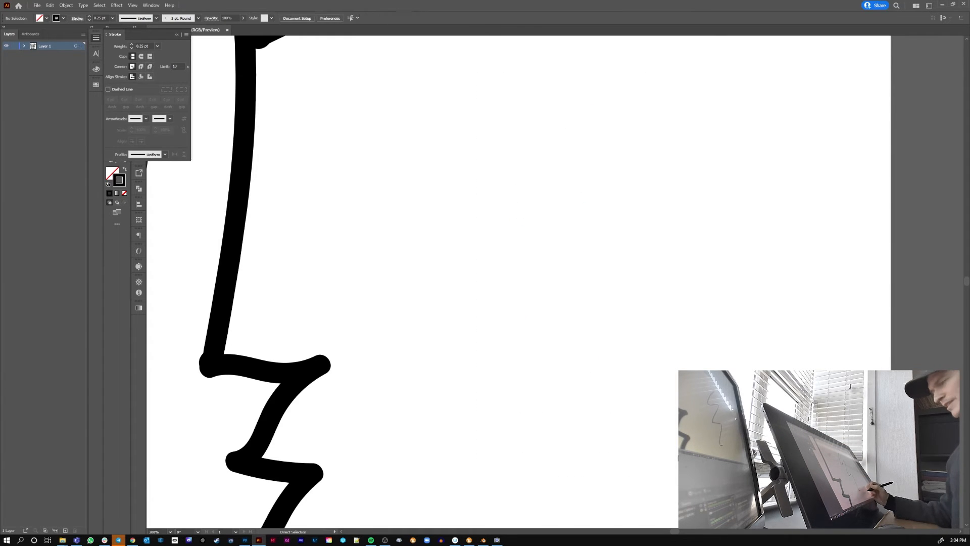
key(p)
click(546, 155)
click(543, 269)
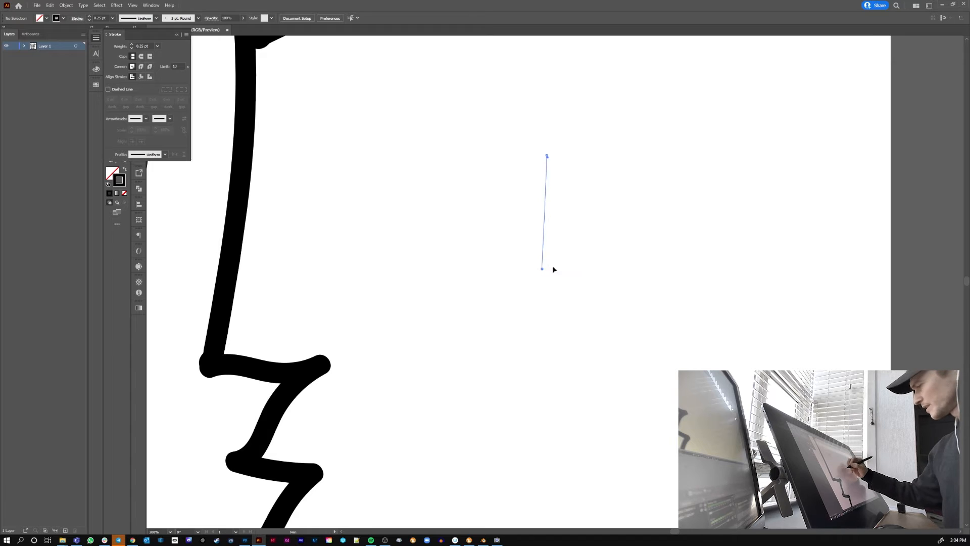
click(654, 265)
click(678, 133)
click(725, 226)
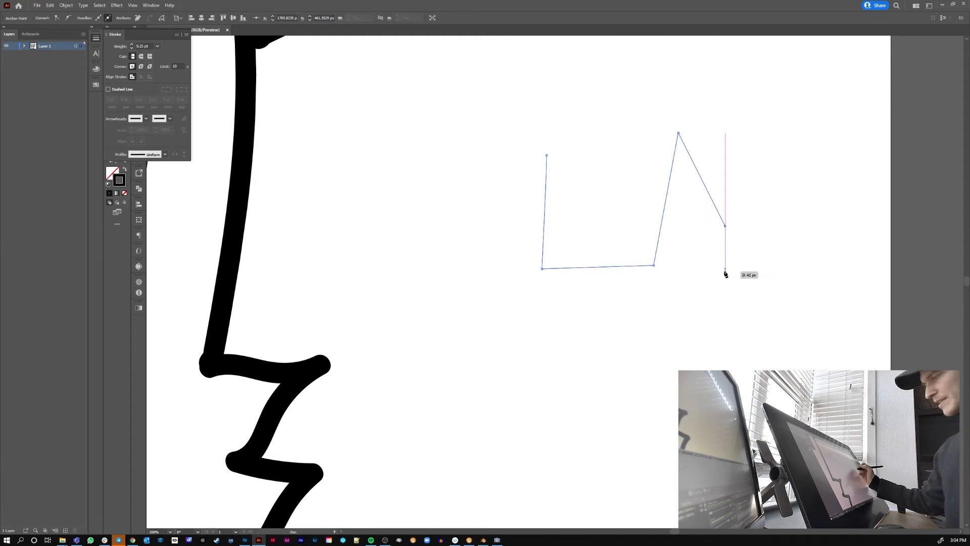
click(723, 284)
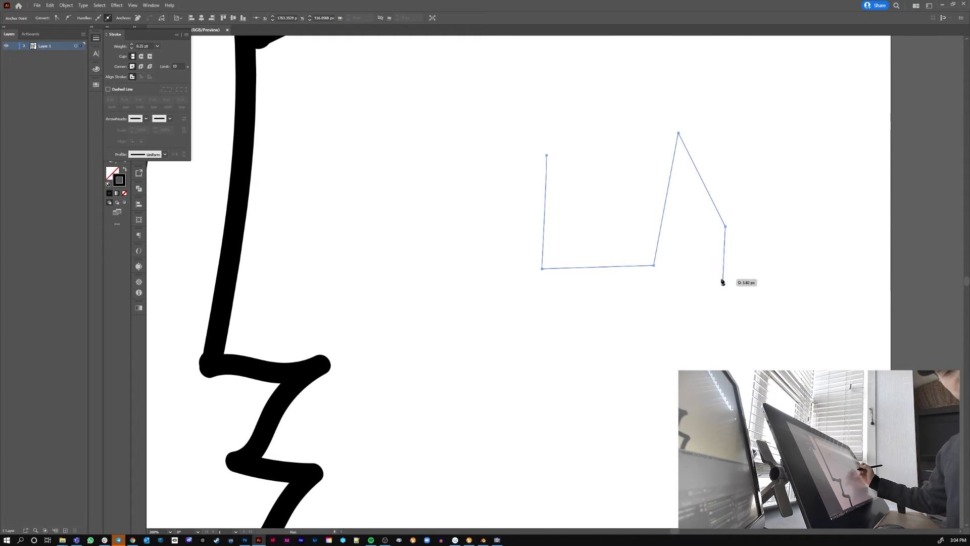
Set the angular path's stroke weight to 23 pt and apply a Round Cap and Round Join
key(a)
click(133, 45)
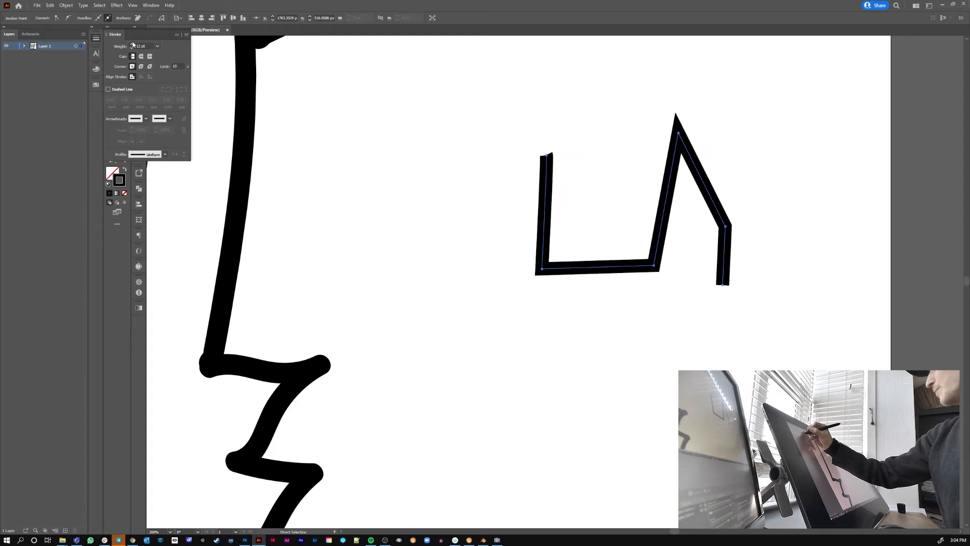
click(132, 45)
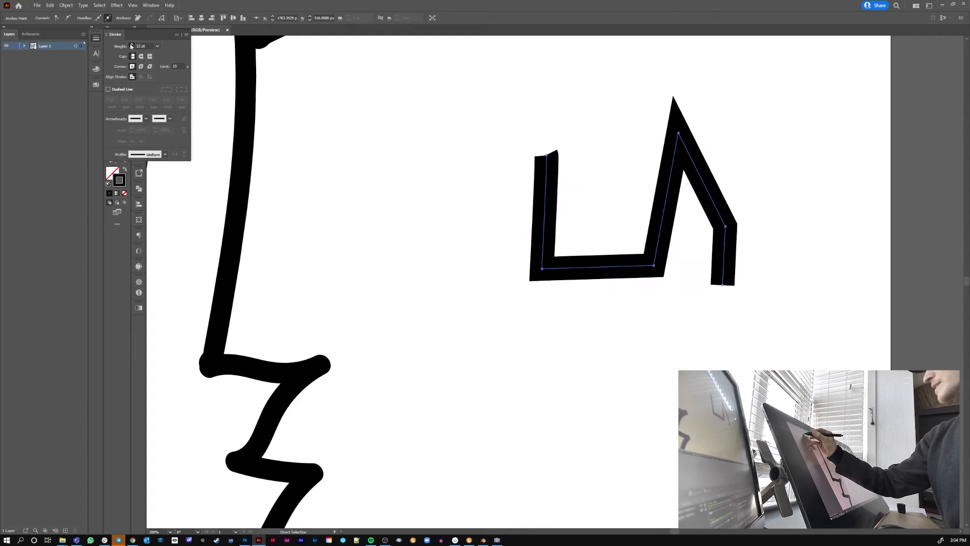
click(141, 56)
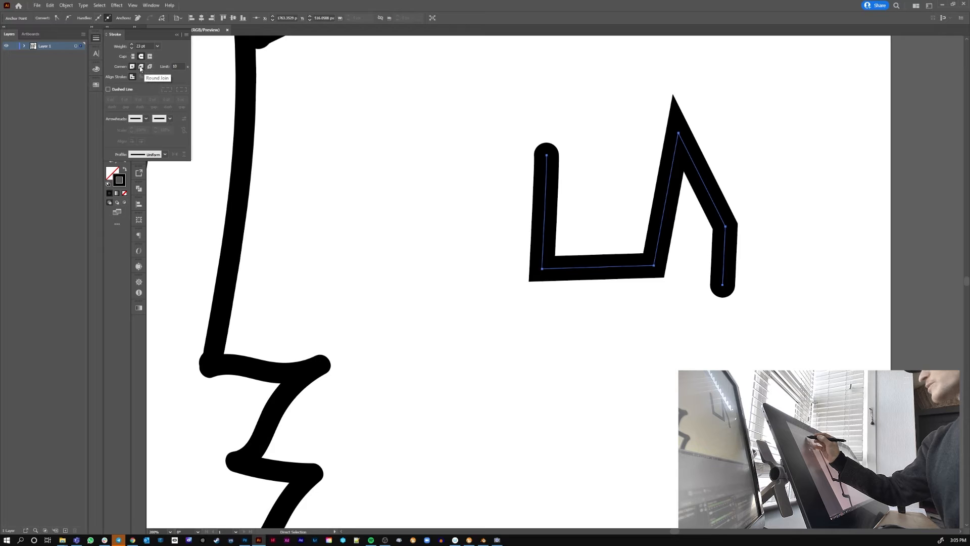
click(141, 67)
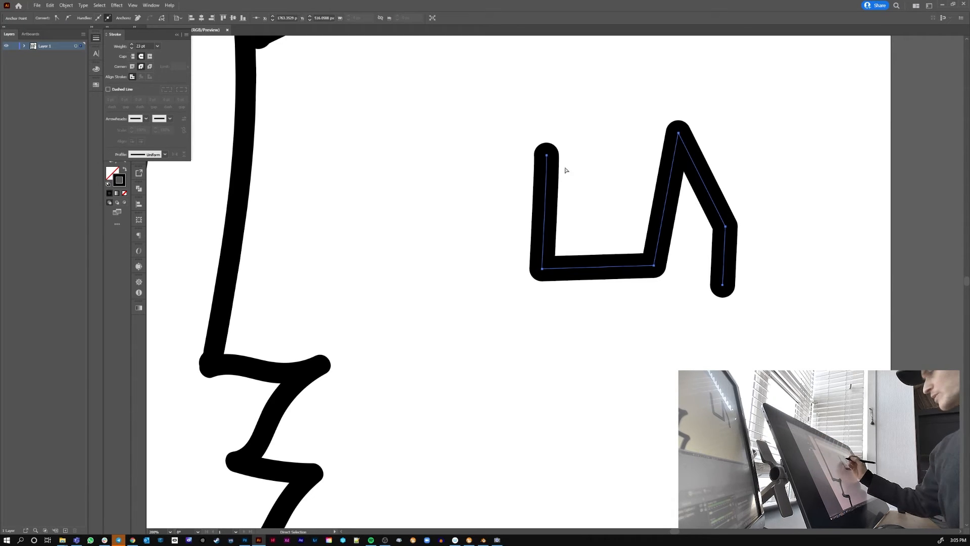
Move the path's first endpoint below its horizontal segment and join the two endpoints to close the shape
mouse_move(546, 155)
mouse_down()
mouse_move(590, 330)
mouse_move(620, 347)
mouse_up()
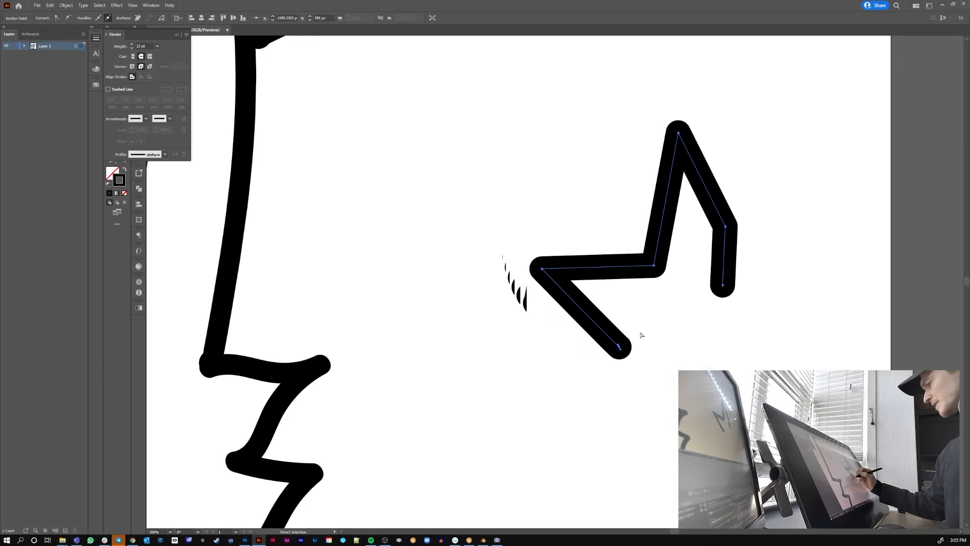
ctrl+click(627, 357)
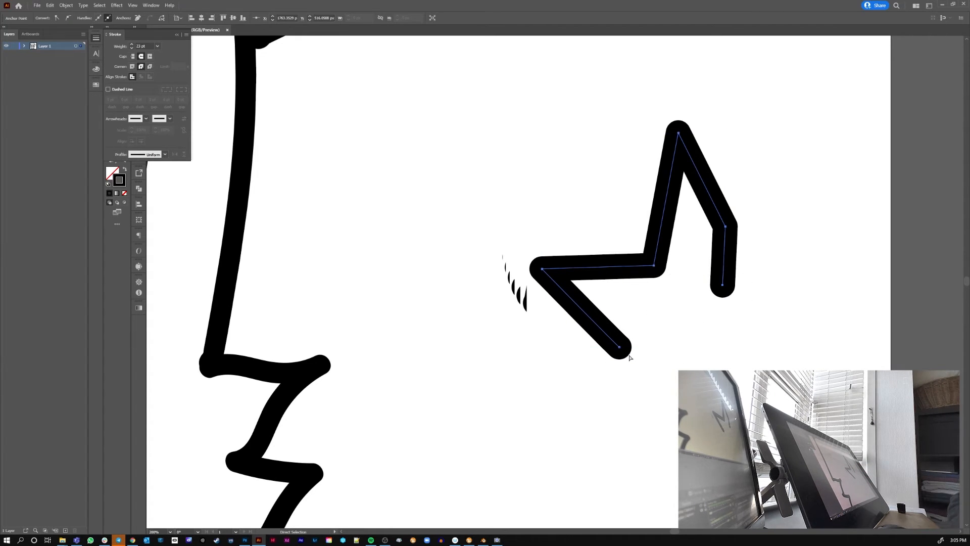
click(620, 347)
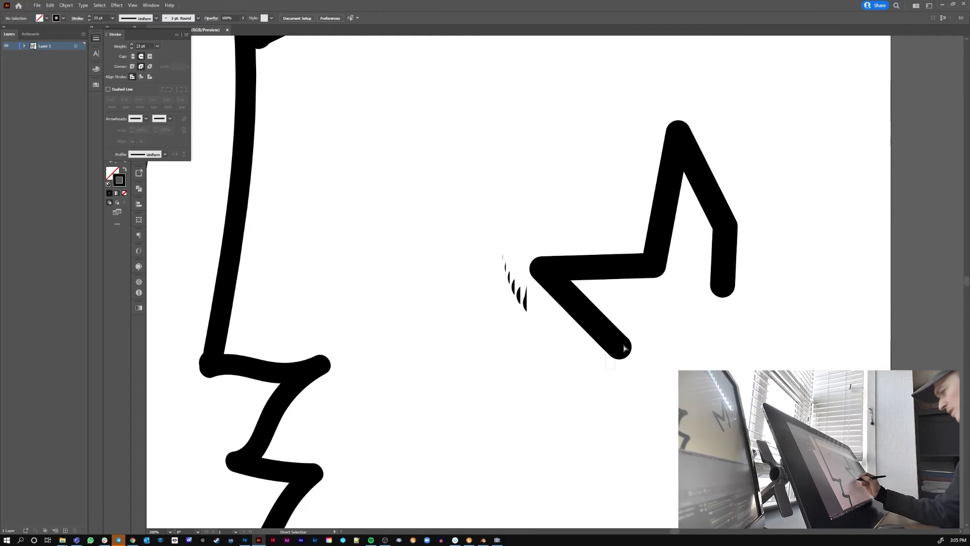
drag(753, 277, 753, 275)
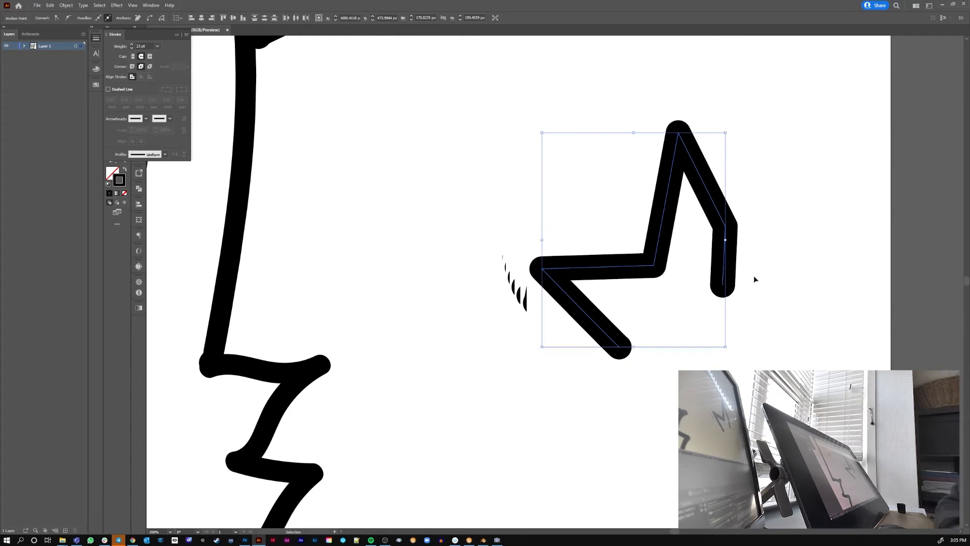
key(ctrl+j)
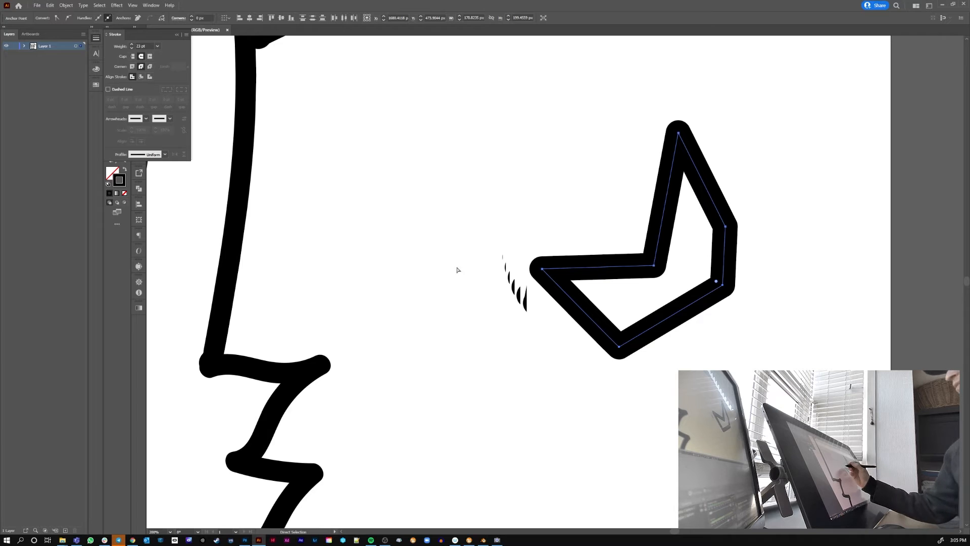
Align the closed shape's stroke to the inside, to the outside, and back to the center
click(141, 78)
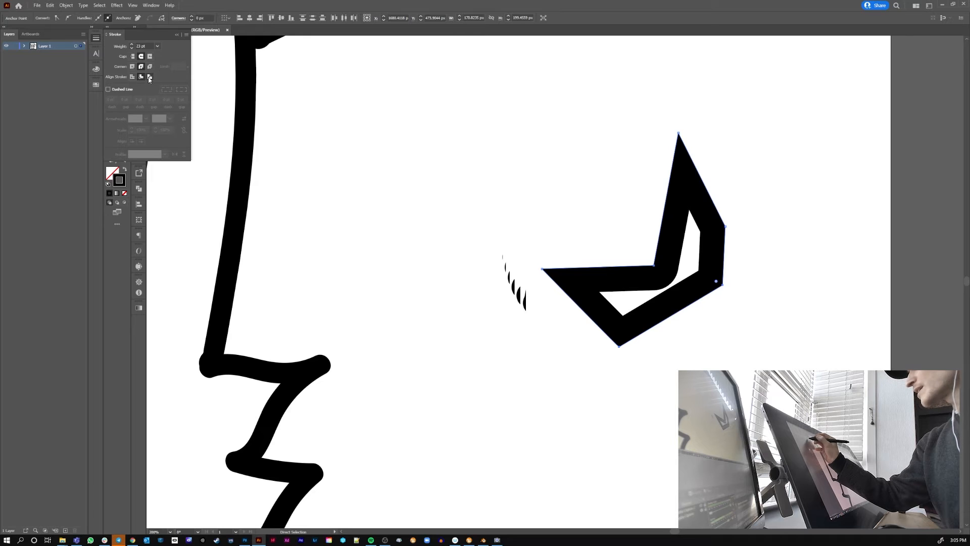
click(149, 77)
click(133, 78)
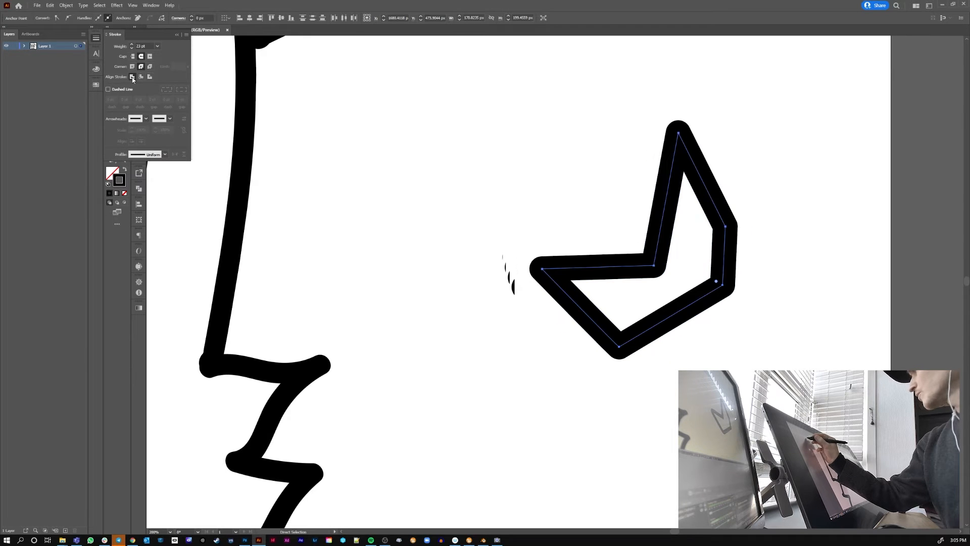
Select the closed angular shape and delete it
click(531, 265)
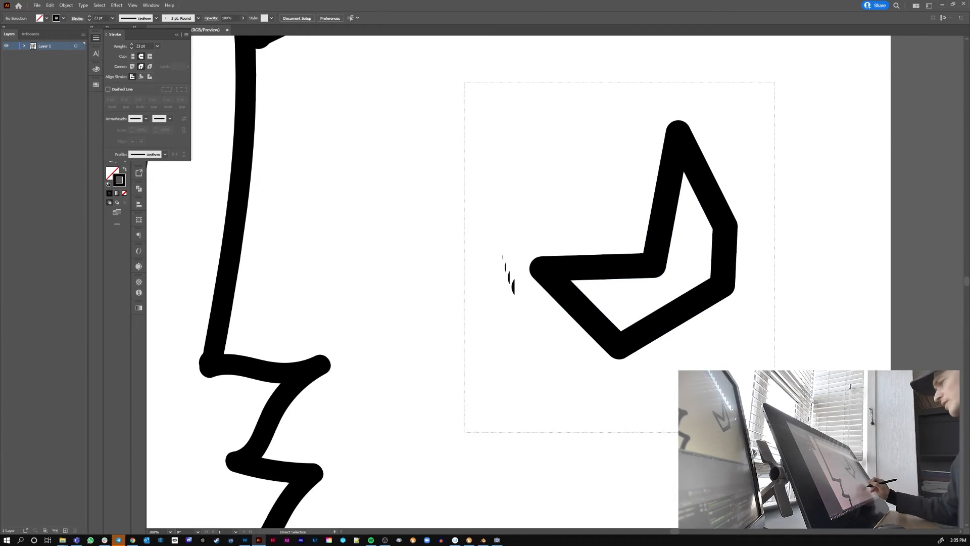
click(581, 316)
key(Delete)
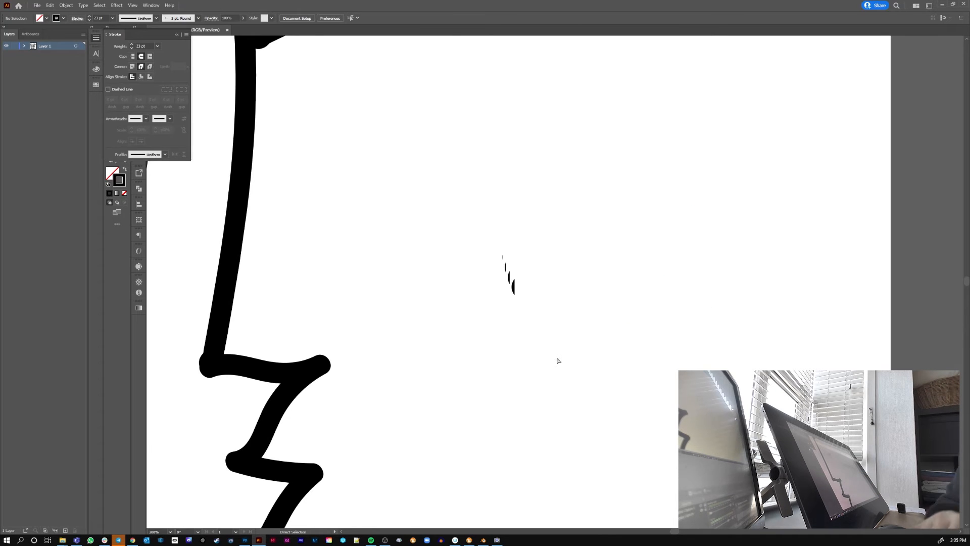
Move the right end anchor of the chin line to meet the start of the right cheek outline
key(ctrl+minus)
key(ctrl+minus)
key(ctrl+minus)
key(ctrl+plus)
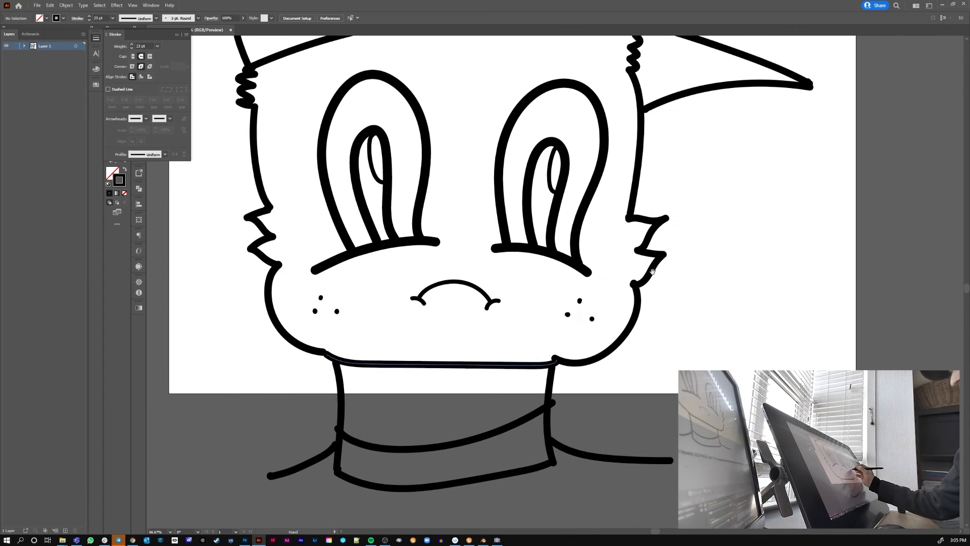
drag(557, 362, 554, 360)
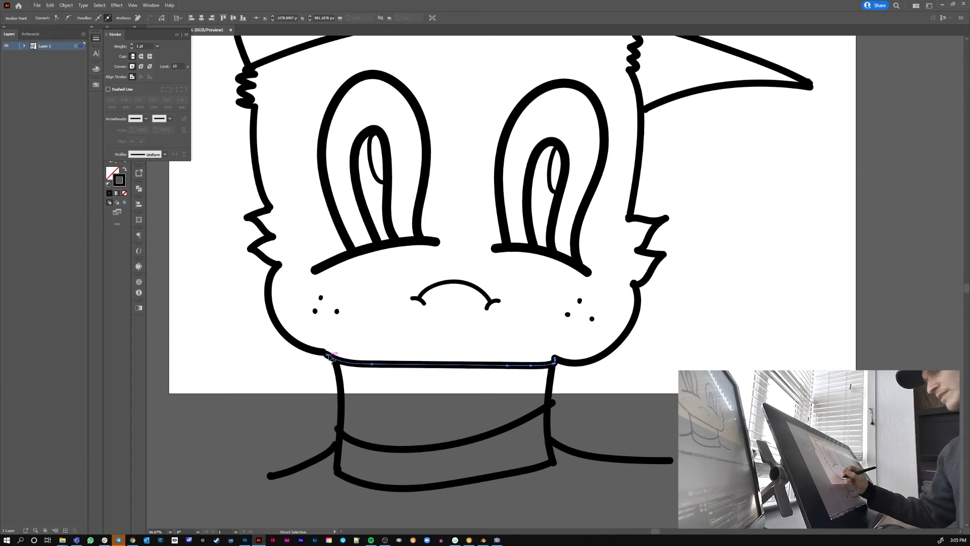
Select the left cheek and chin outlines together and examine the gap between their ends up close
drag(328, 357, 328, 358)
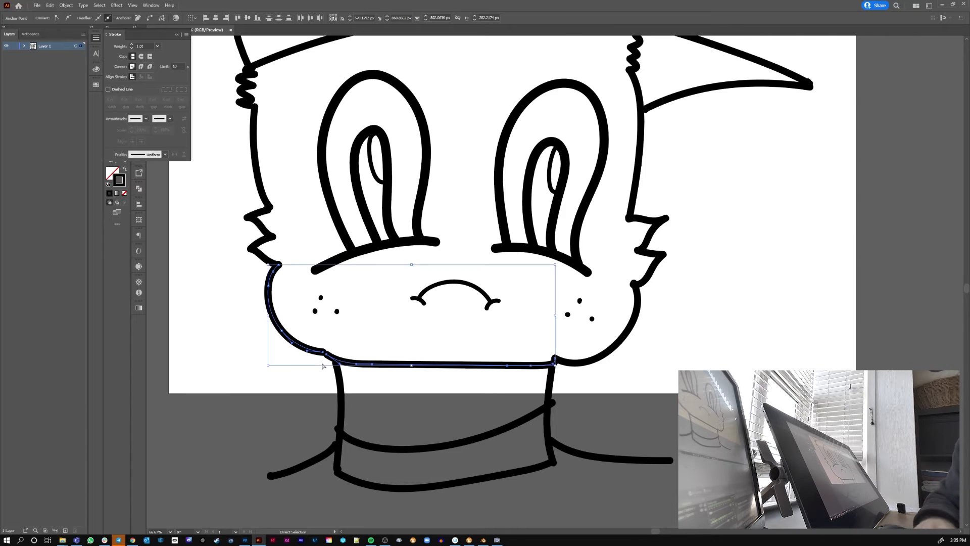
key(ctrl+plus)
key(ctrl+plus)
key(ctrl+plus)
key(ctrl+plus)
key(ctrl+plus)
key(ctrl+plus)
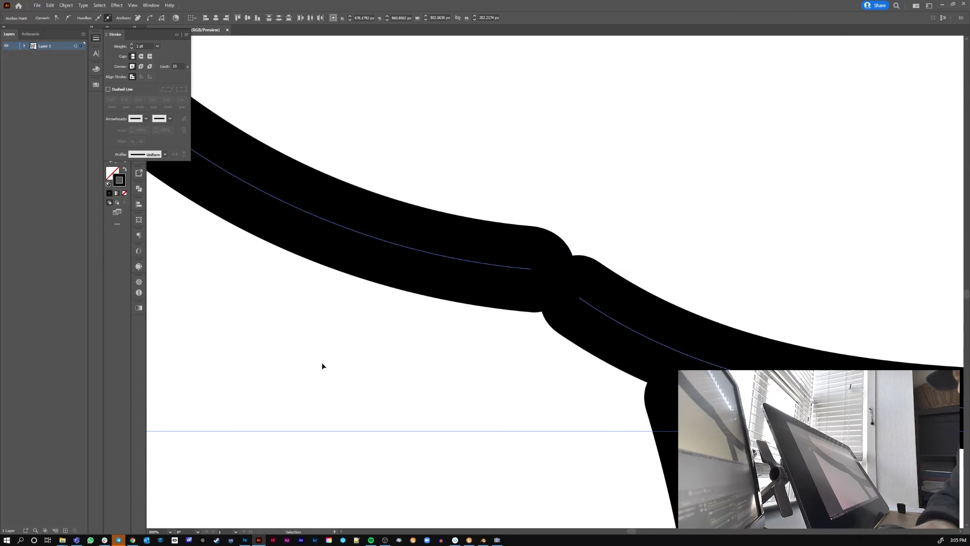
key(ctrl+minus)
key(ctrl+minus)
key(ctrl+minus)
key(ctrl+minus)
key(ctrl+minus)
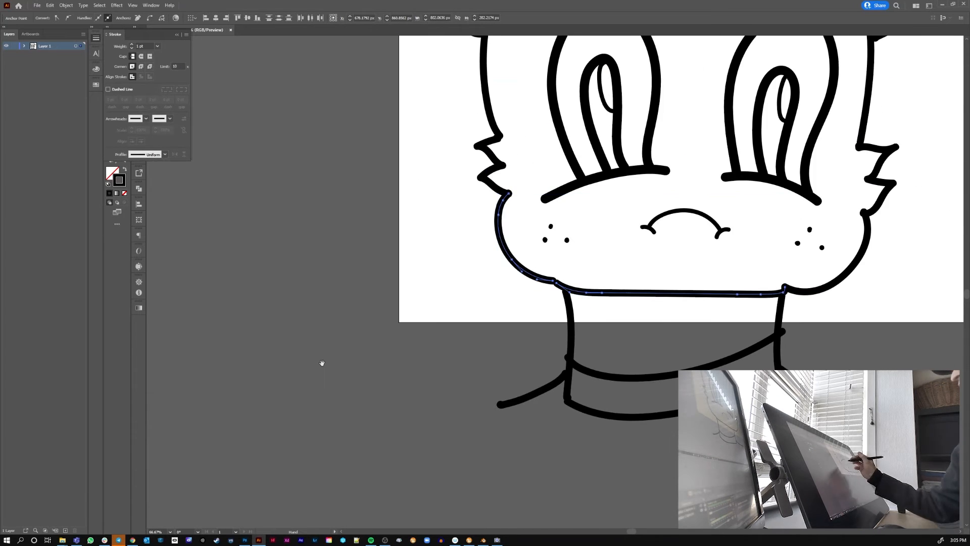
key(ctrl+minus)
key(ctrl+minus)
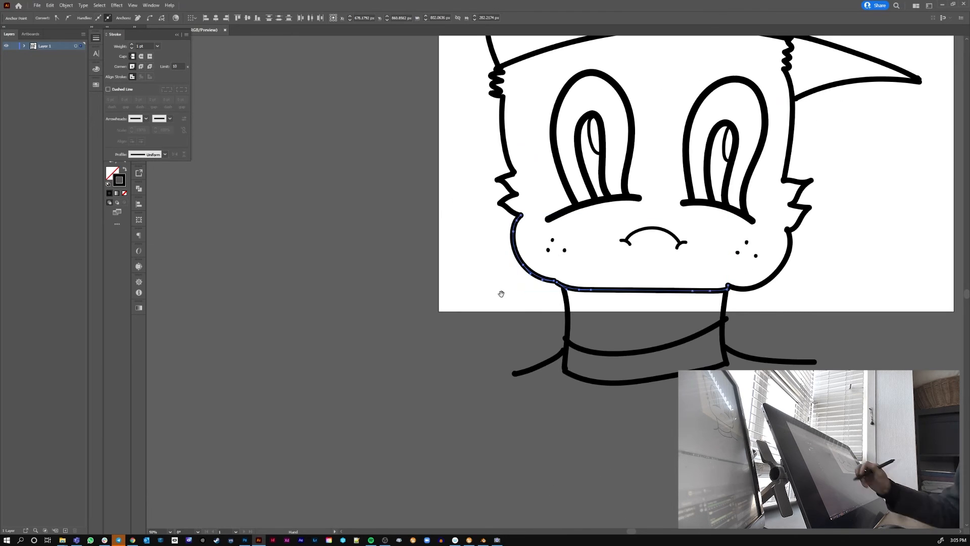
drag(503, 293, 297, 403)
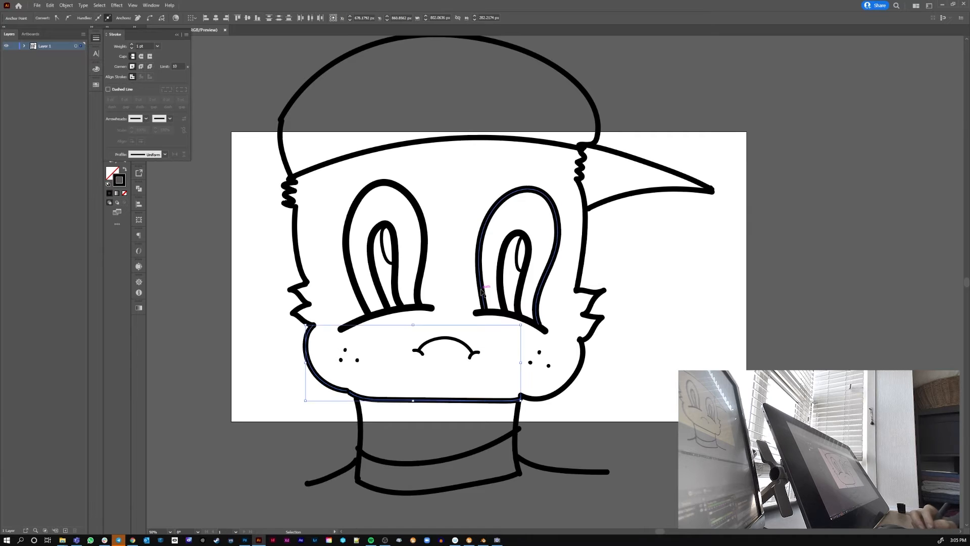
Select all of the character's line art and activate the Live Paint Bucket
key(ctrl+a)
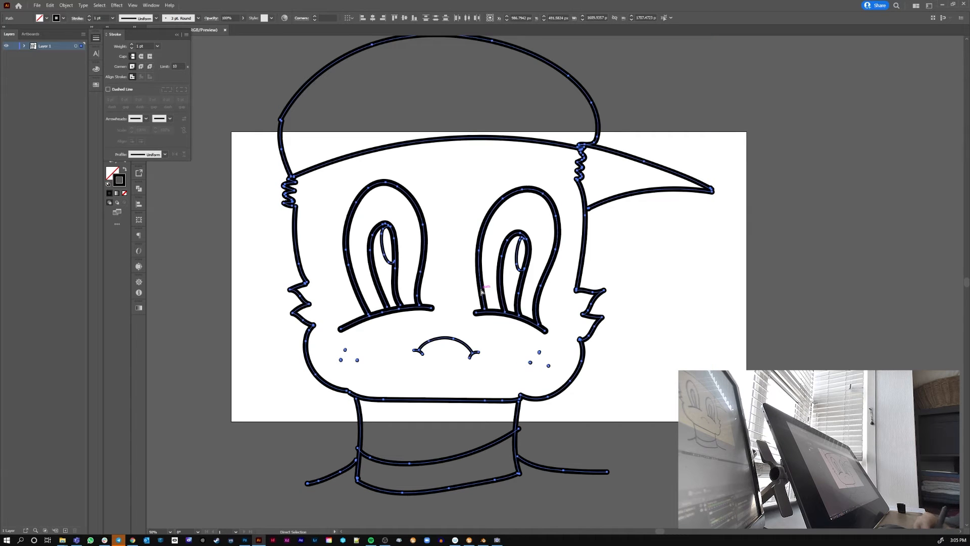
click(96, 37)
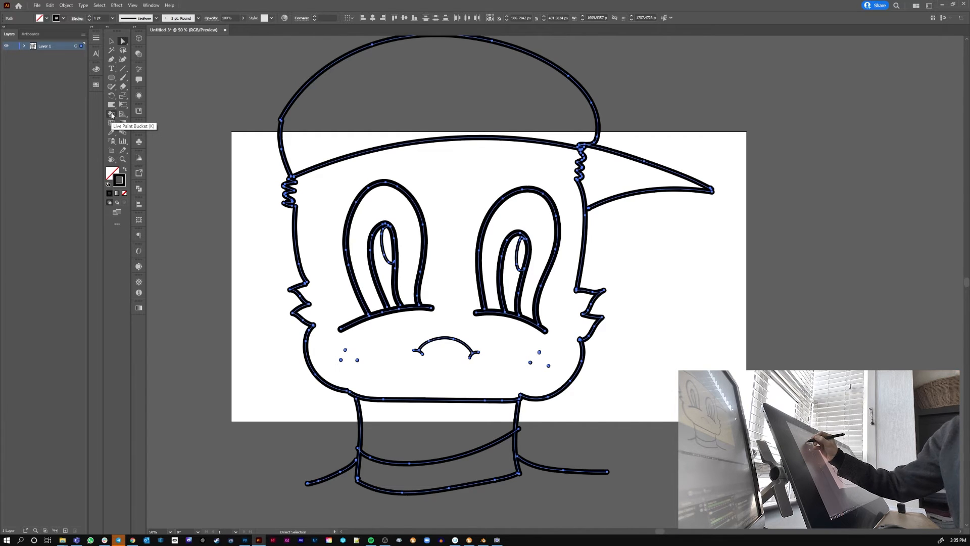
click(111, 115)
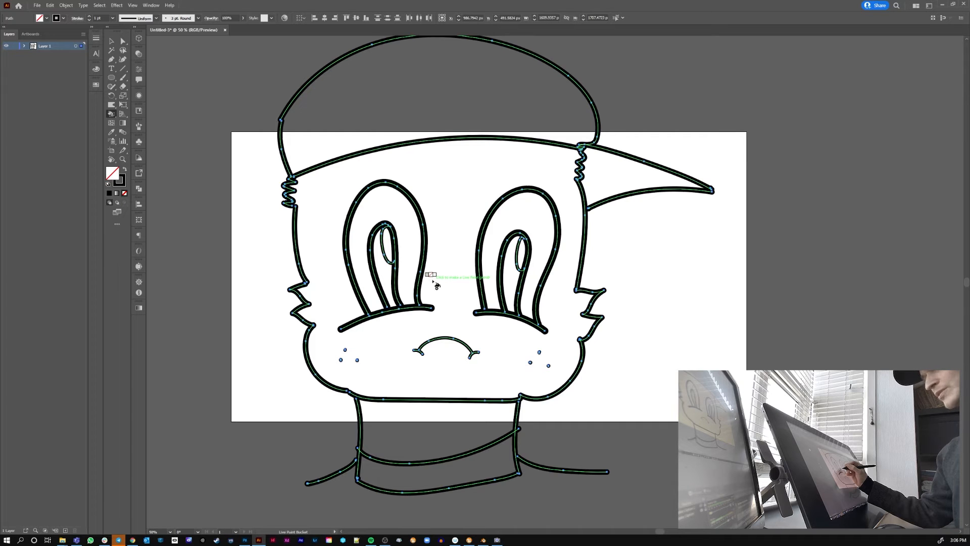
Show the color swatches and enlarge their display to fit the full set
click(96, 84)
click(152, 5)
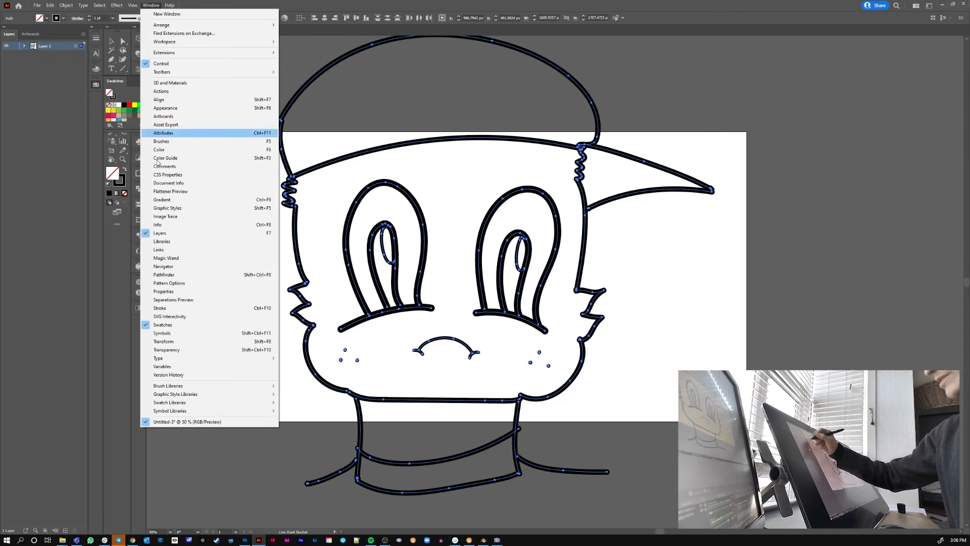
click(140, 128)
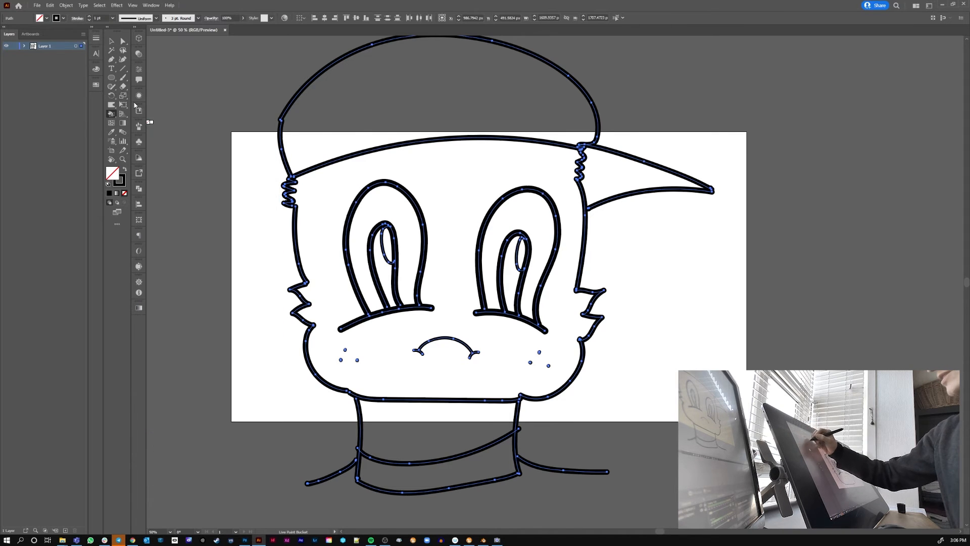
drag(140, 128, 208, 222)
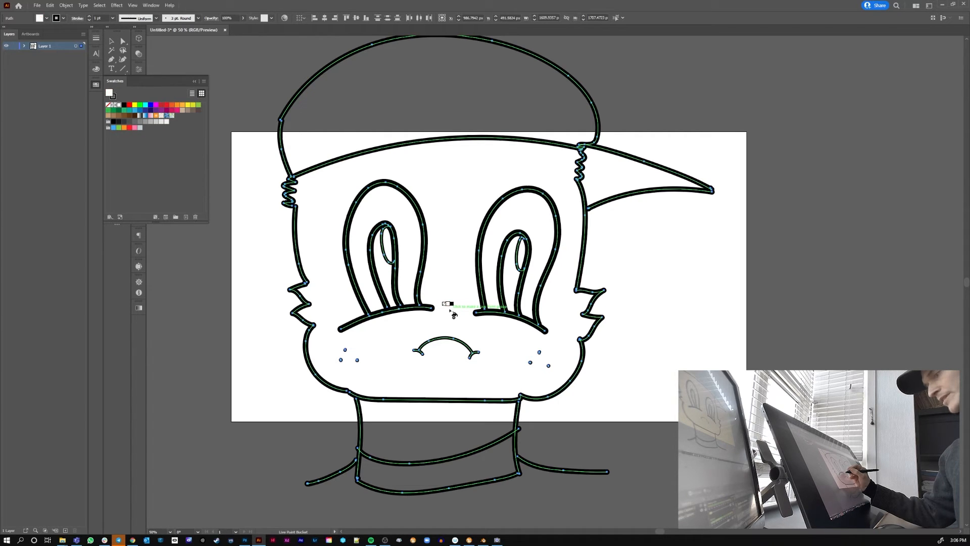
Cycle the Live Paint Bucket's fill color through the swatches to light tan
key(Right)
key(Right)
key(Right)
key(Right)
key(Right)
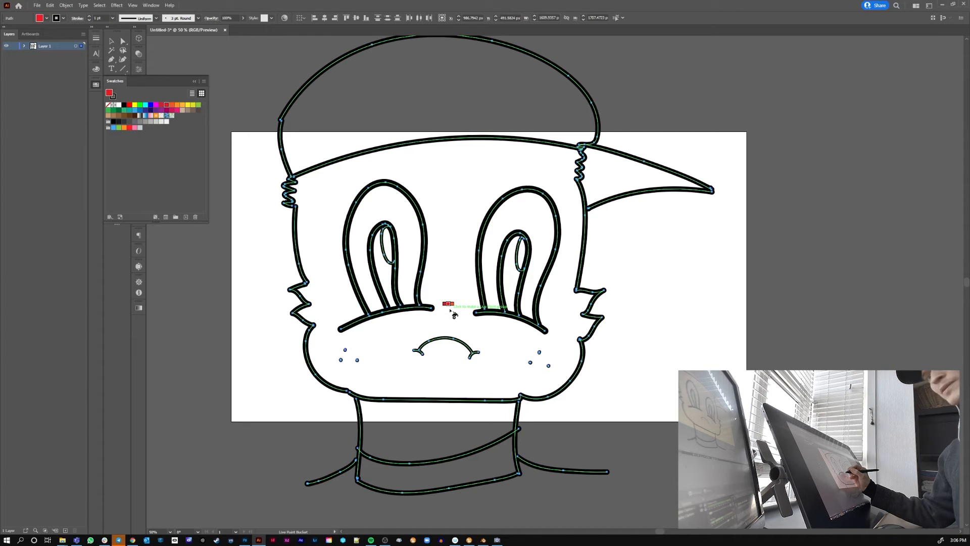
key(Right)
key(Right)
key(Right)
key(Right)
key(Right)
key(Right)
key(Right)
key(Right)
key(Right)
key(Right)
key(Right)
key(Right)
key(Right)
key(Right)
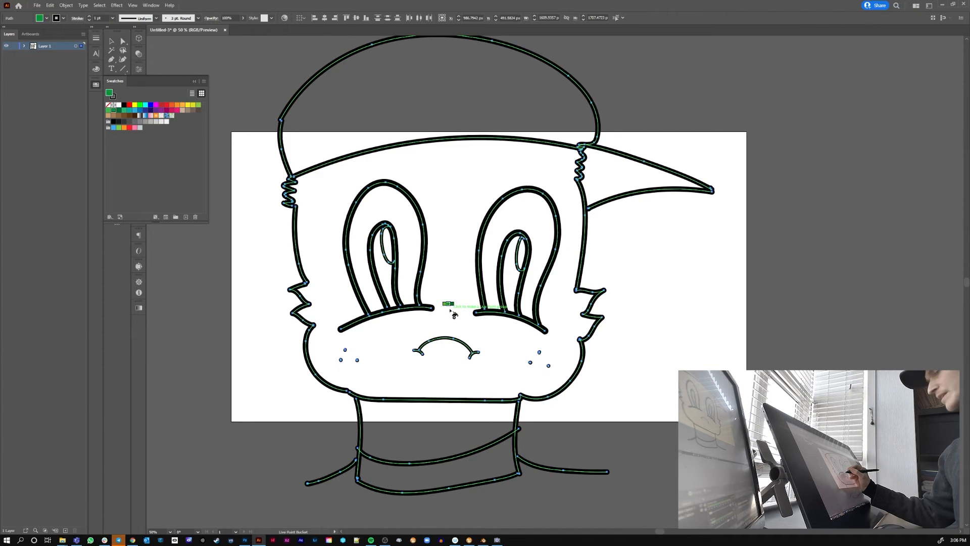
key(Right)
key(Right)
key(Right)
key(Right)
key(Right)
key(Right)
key(Right)
key(Right)
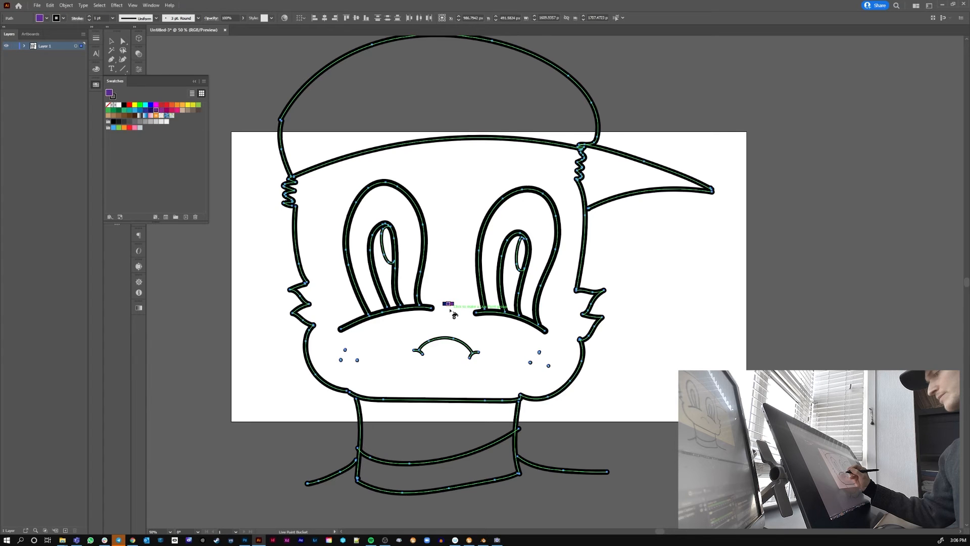
key(Left)
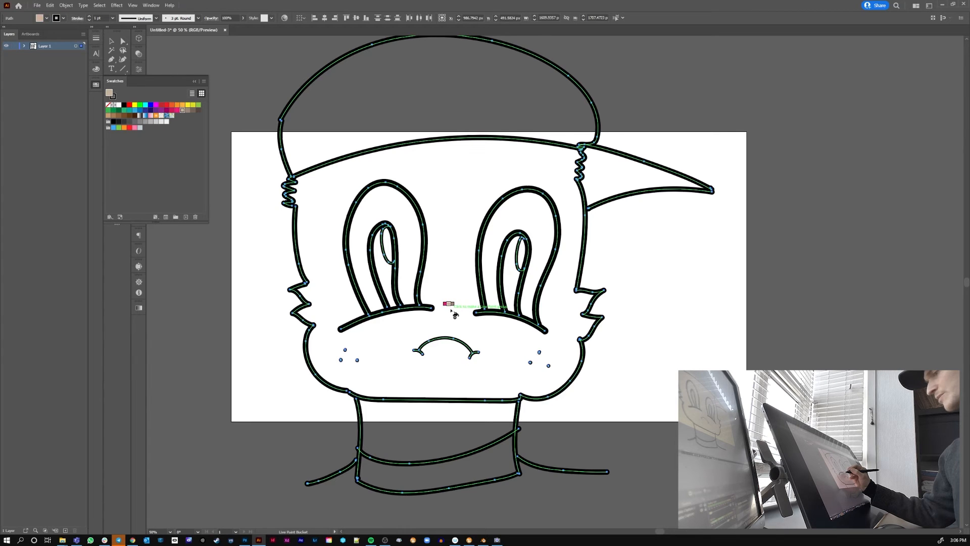
Try filling the face with tan as a Live Paint group and undo the fill
click(454, 311)
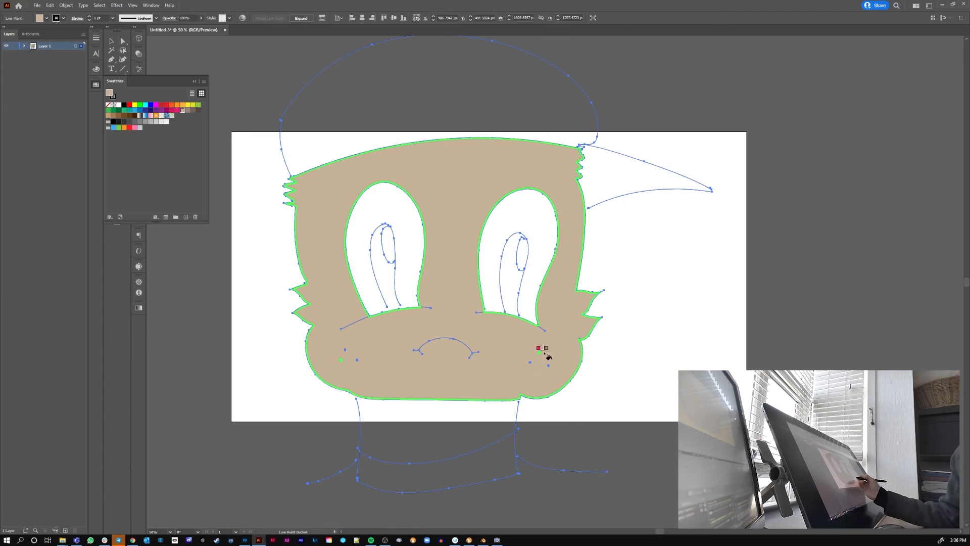
key(ctrl+z)
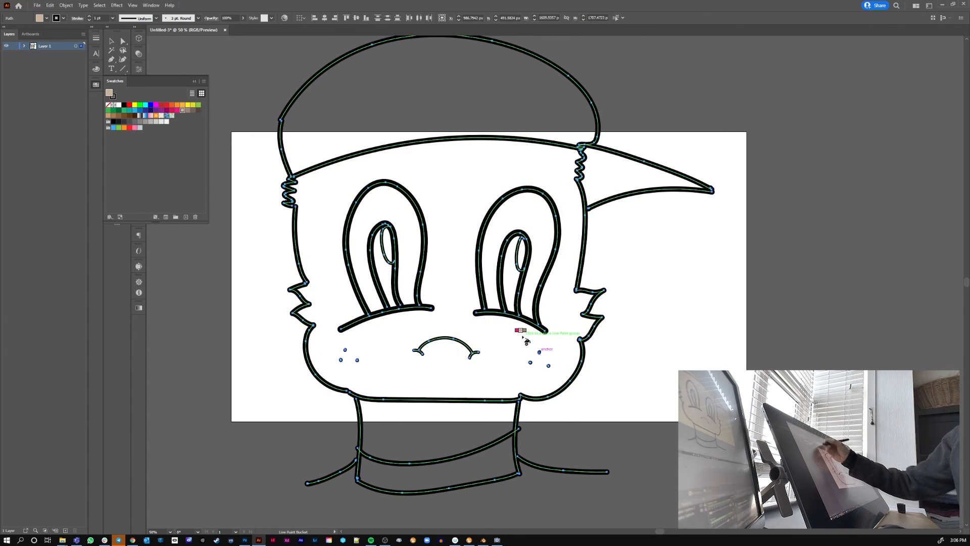
Review the Live Paint Gap Options, including gap detection and custom gap size, and close them without applying changes
click(66, 5)
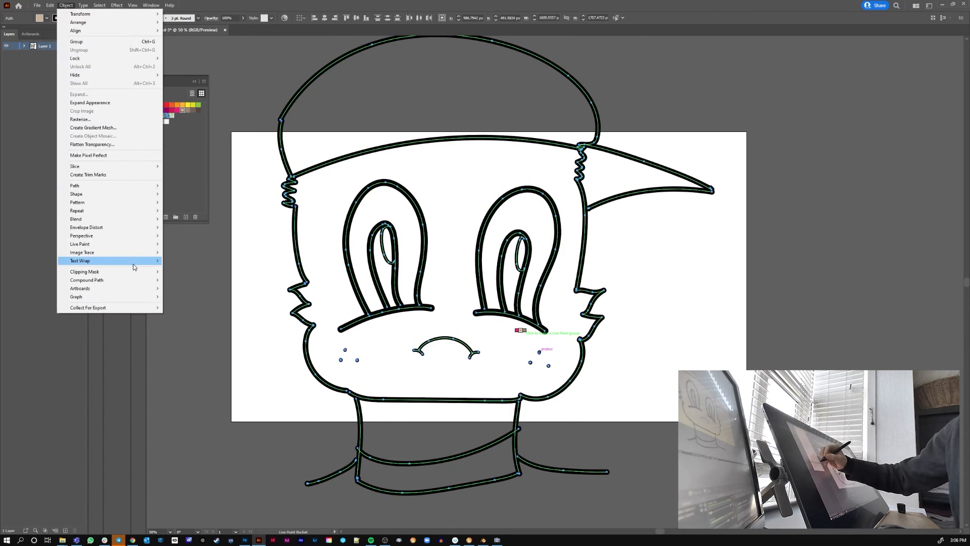
mouse_move(151, 245)
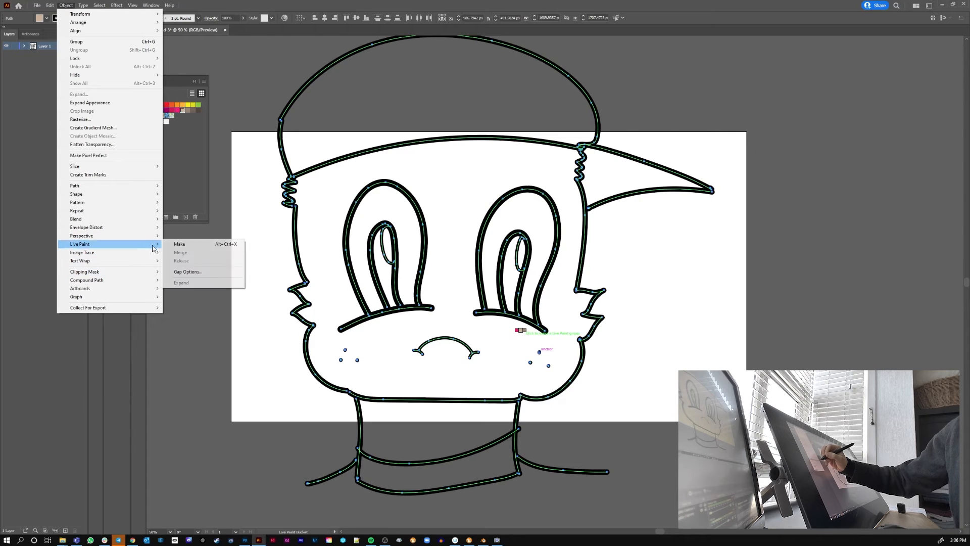
click(208, 272)
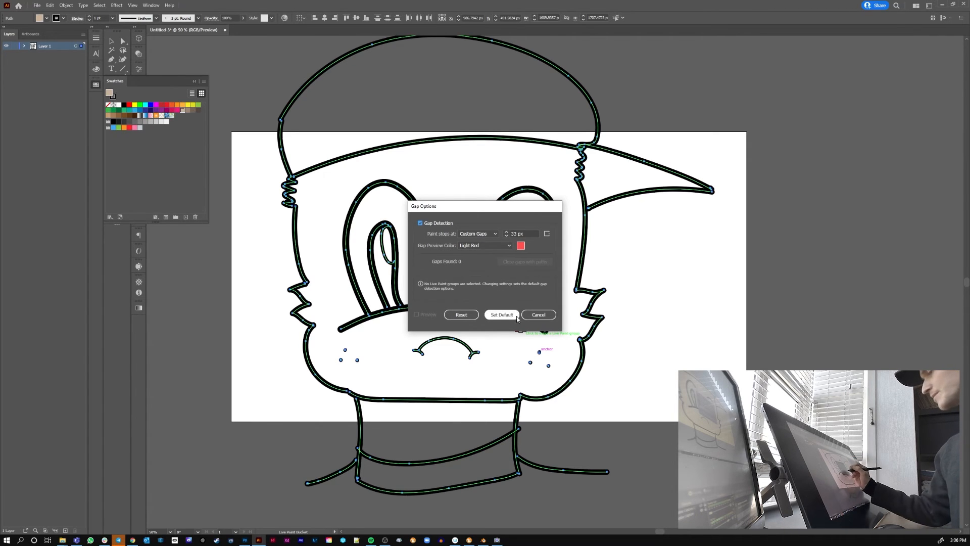
click(538, 314)
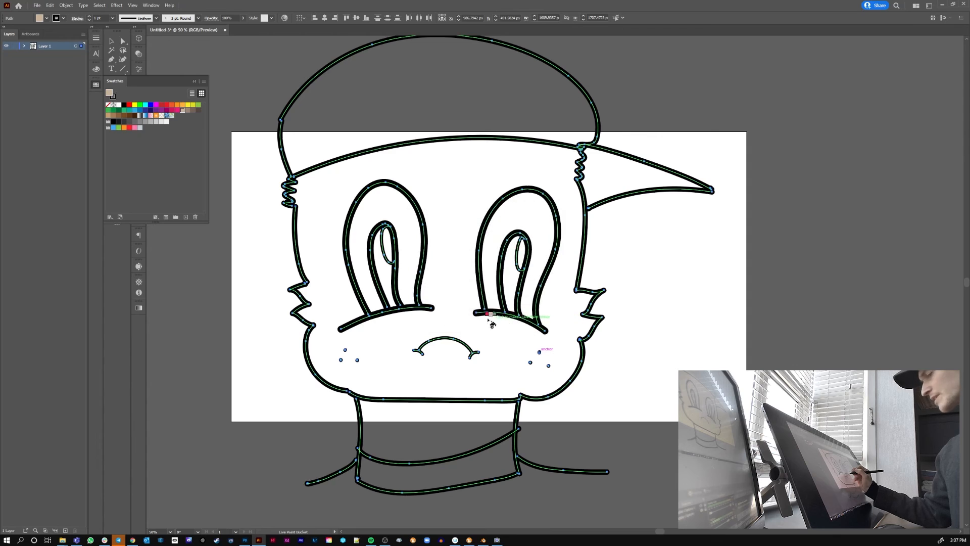
Hide the color swatches and review the Live Paint Bucket options for painting fills and highlighting, keeping the current settings
right_click(449, 320)
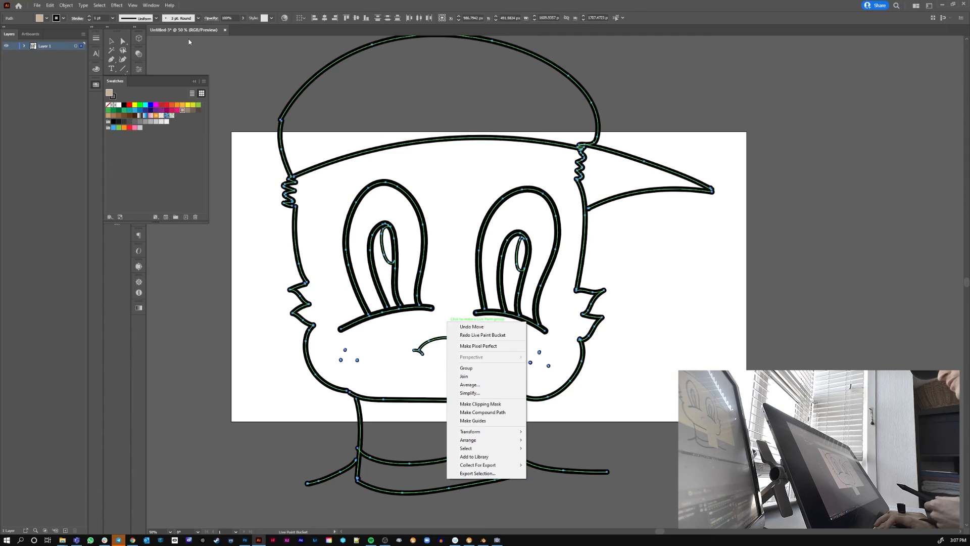
click(195, 82)
click(110, 115)
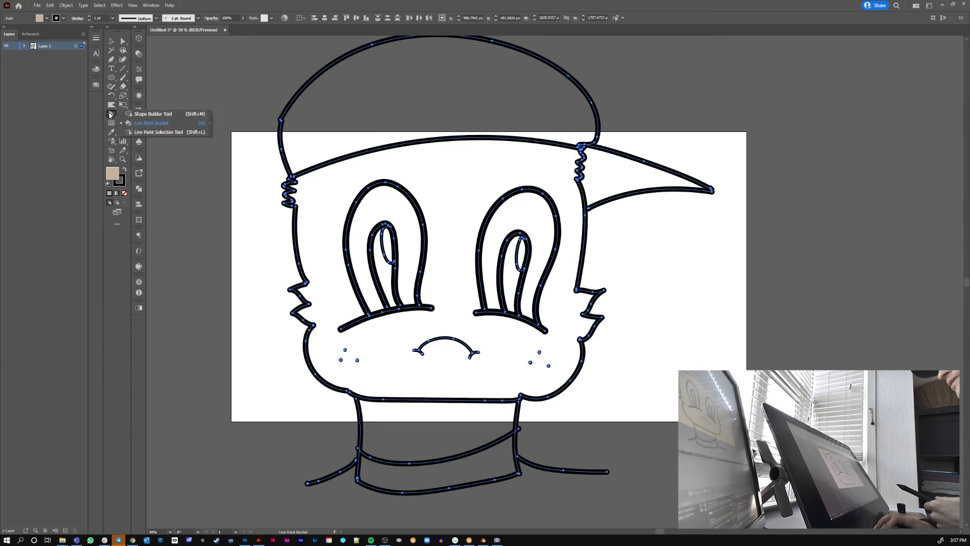
click(132, 124)
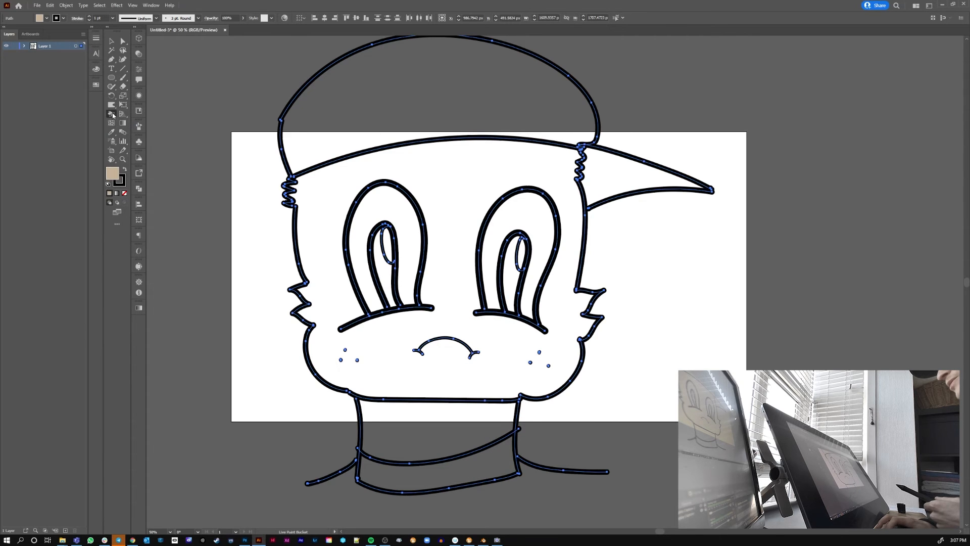
double_click(112, 115)
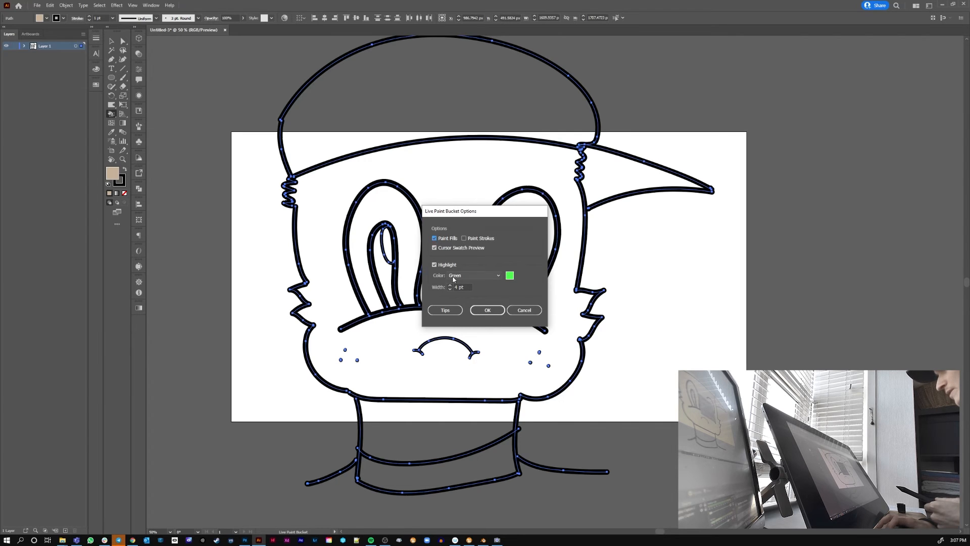
click(482, 310)
Fill the face with light tan and the cap's crown and brim with the blue gradient
click(459, 216)
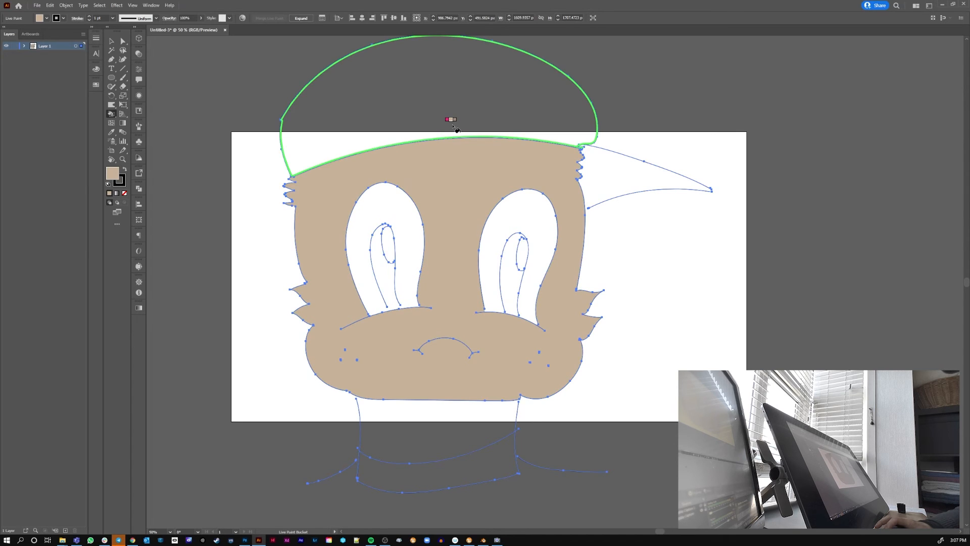
key(Right)
key(Right)
key(Right)
key(Right)
key(Right)
key(Right)
key(Right)
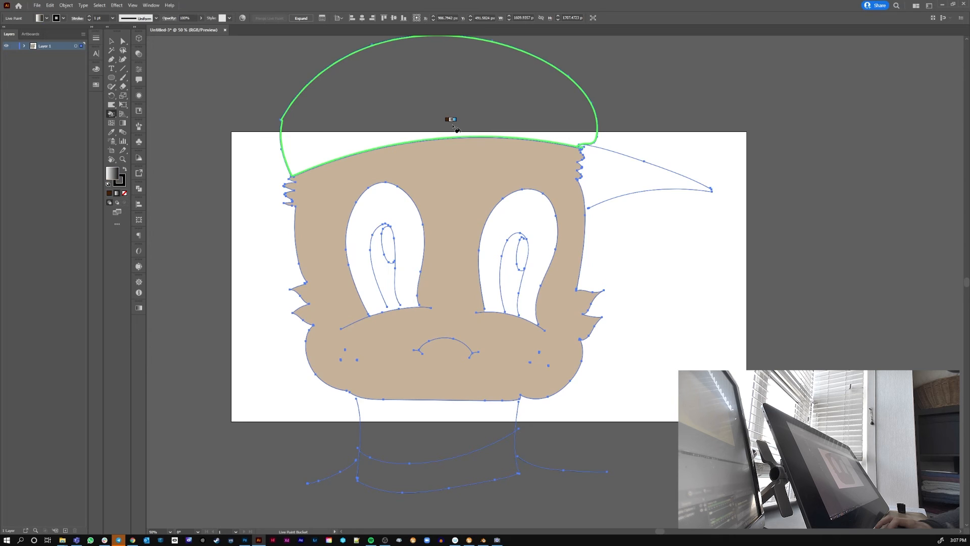
key(Right)
click(456, 128)
click(620, 177)
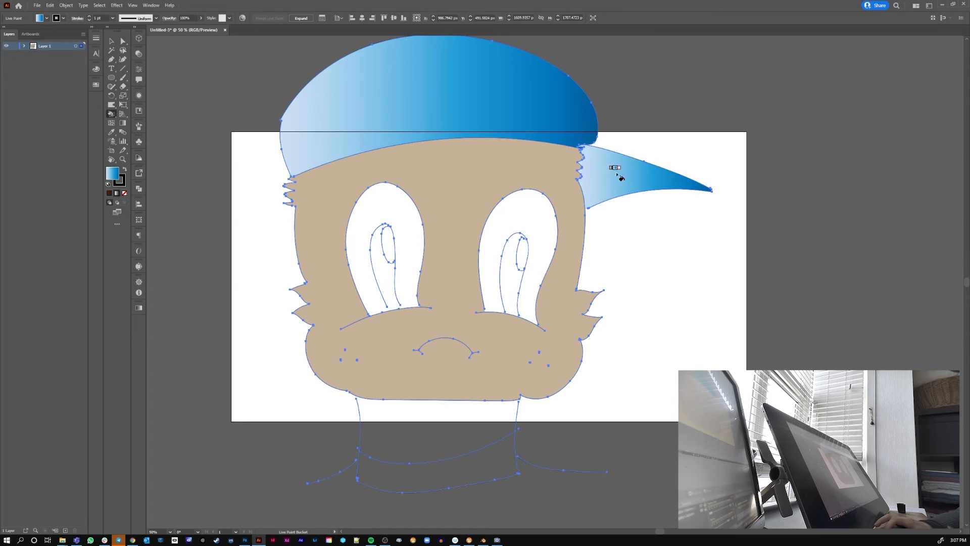
key(Right)
key(Right)
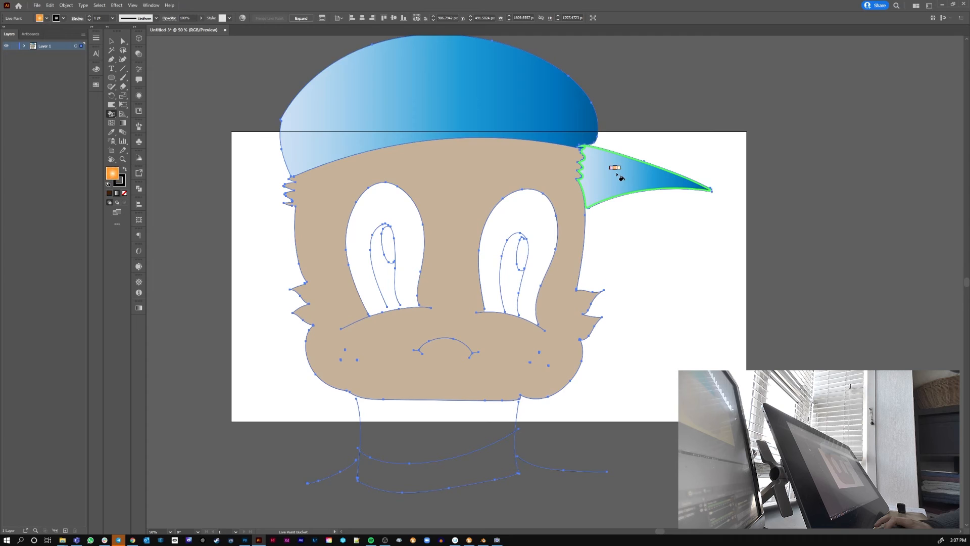
key(Right)
key(Right)
key(Right)
key(Right)
key(Right)
key(Right)
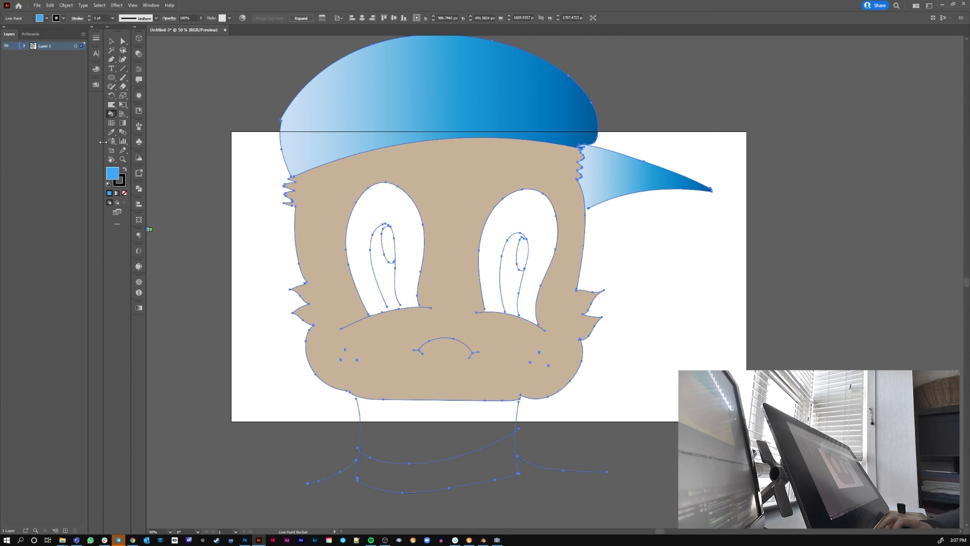
Choose the black swatch and fill both pupils with it, leaving the eye highlights unfilled
click(96, 85)
click(113, 121)
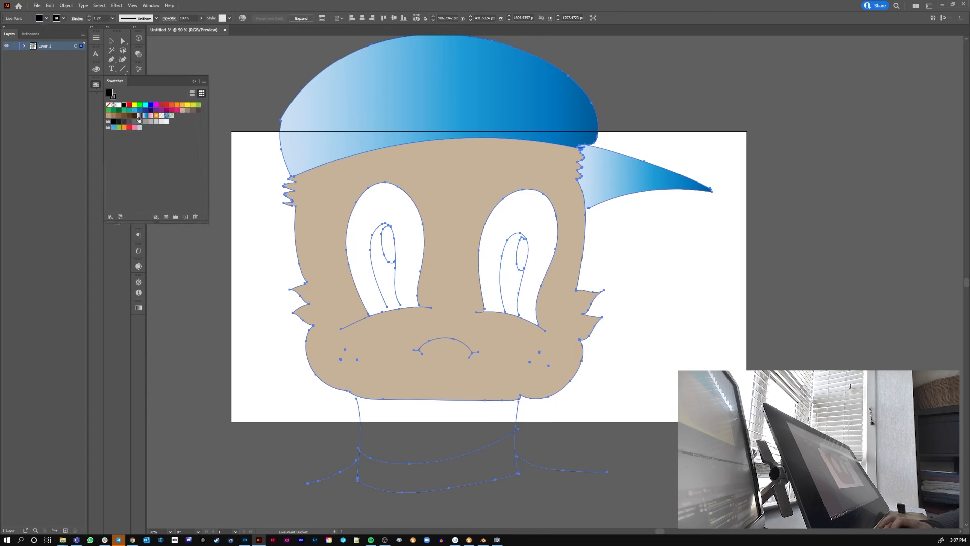
click(129, 128)
click(139, 120)
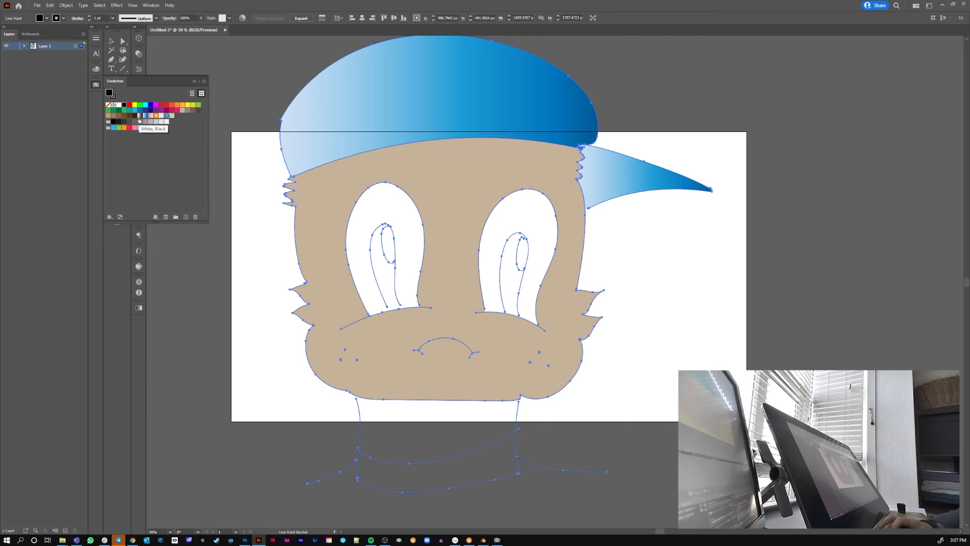
click(522, 267)
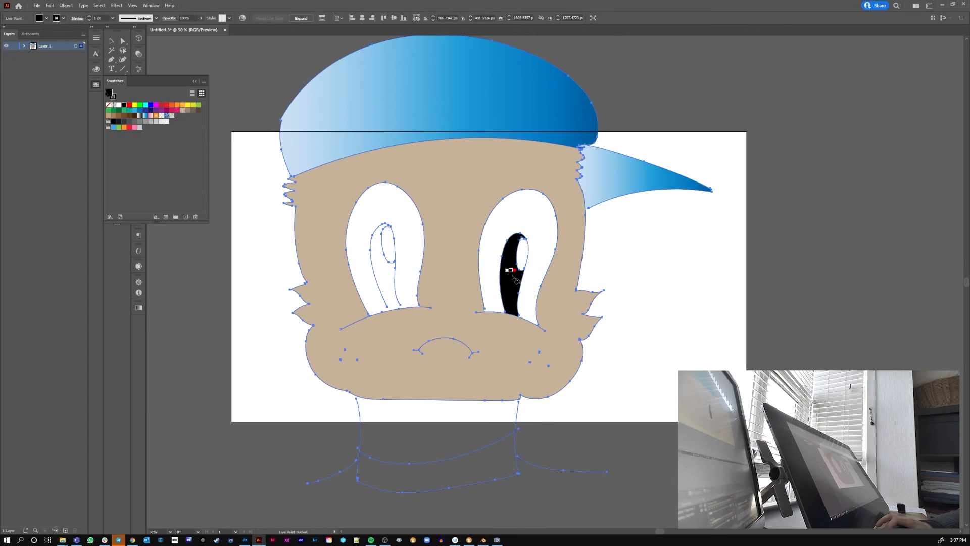
click(392, 283)
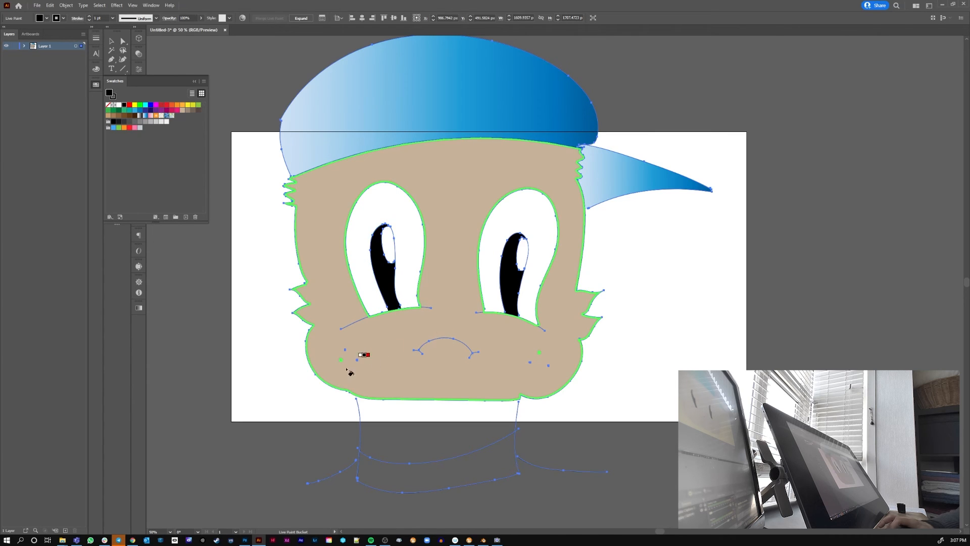
Fill the neck and the collar band below it with the blue gradient, then deselect the artwork
key(Right)
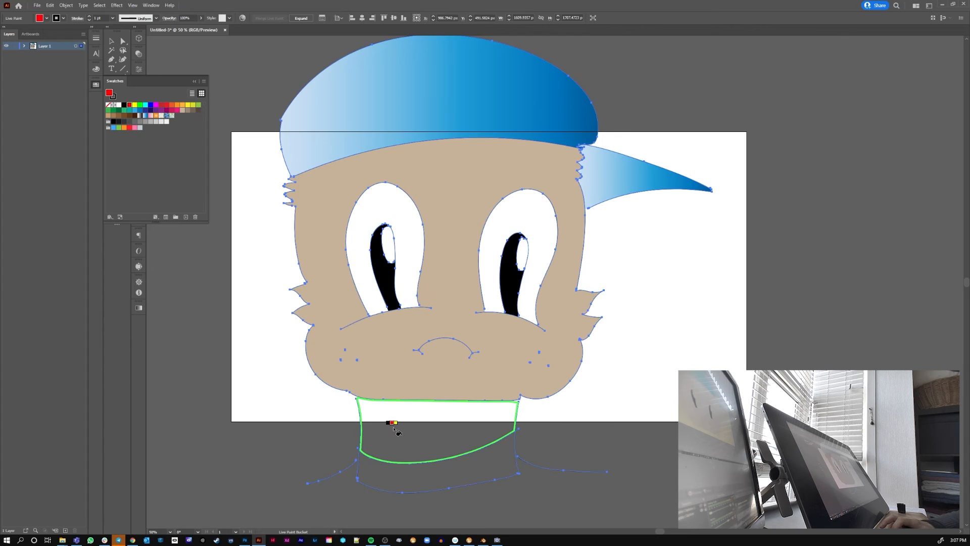
key(Right)
key(Right)
key(Right)
key(Right)
key(Right)
key(Right)
click(395, 429)
click(380, 469)
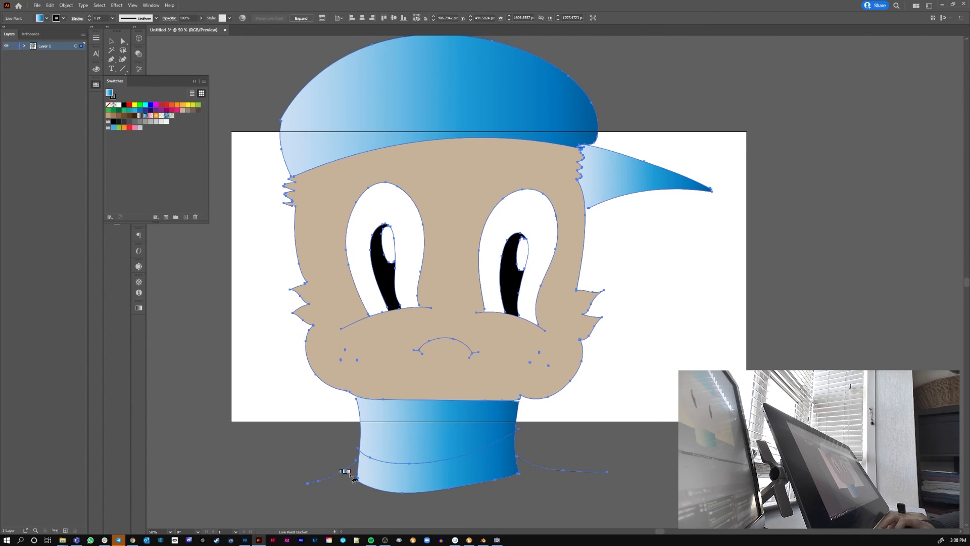
key(a)
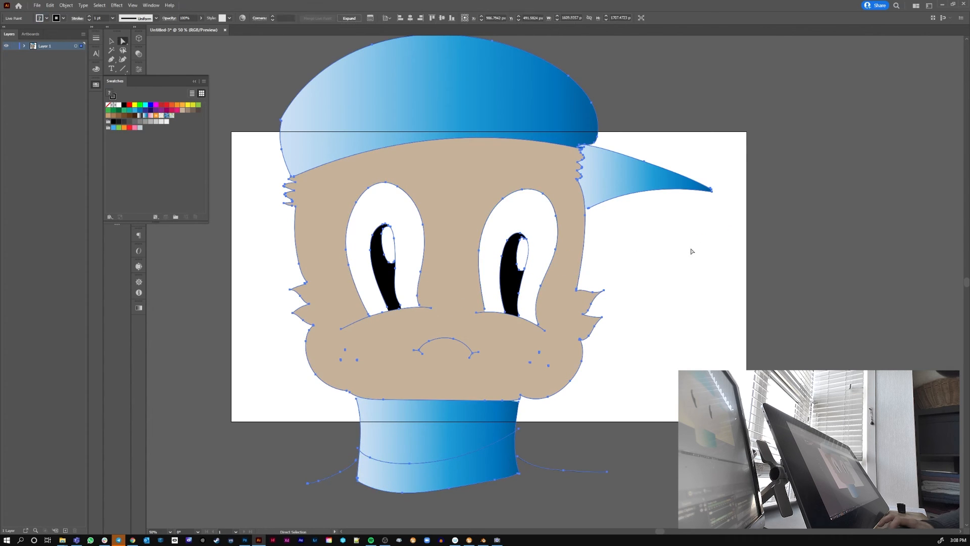
click(598, 305)
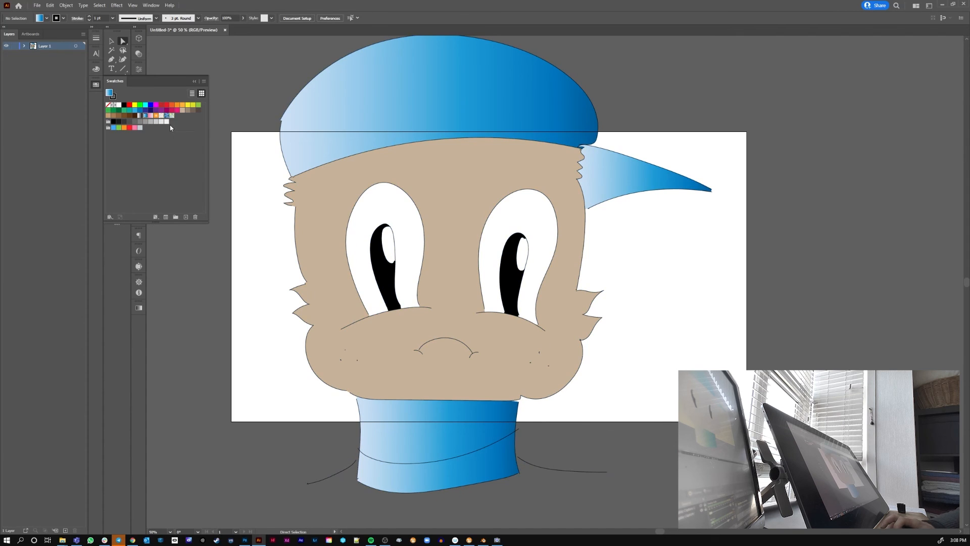
Select all the artwork, thicken its stroke to 24 pt, and apply round joins and round caps
key(ctrl+a)
click(98, 40)
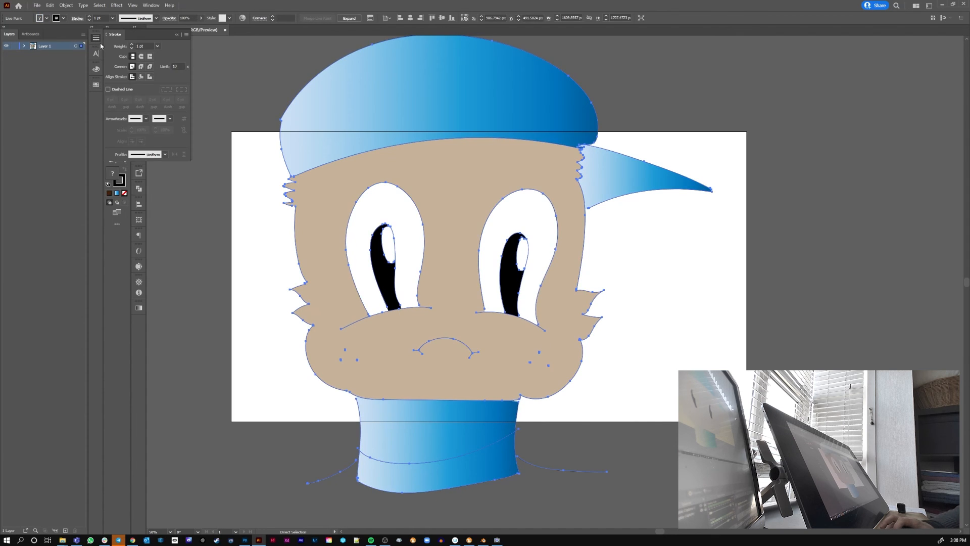
click(131, 45)
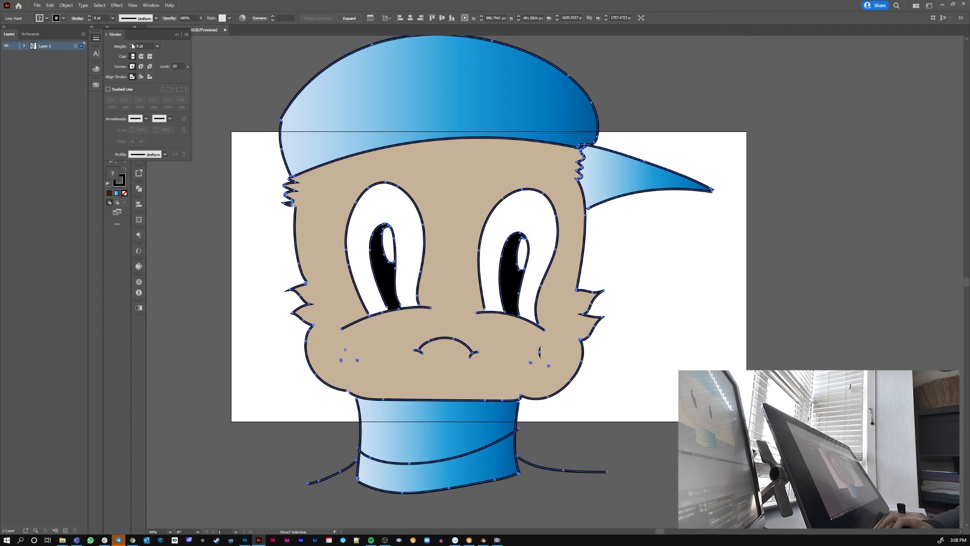
click(132, 45)
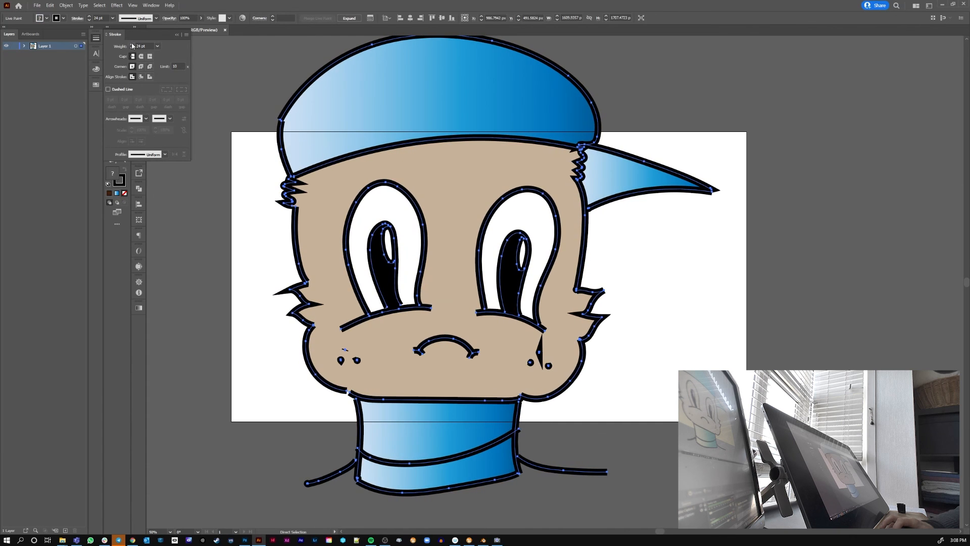
click(141, 67)
click(141, 56)
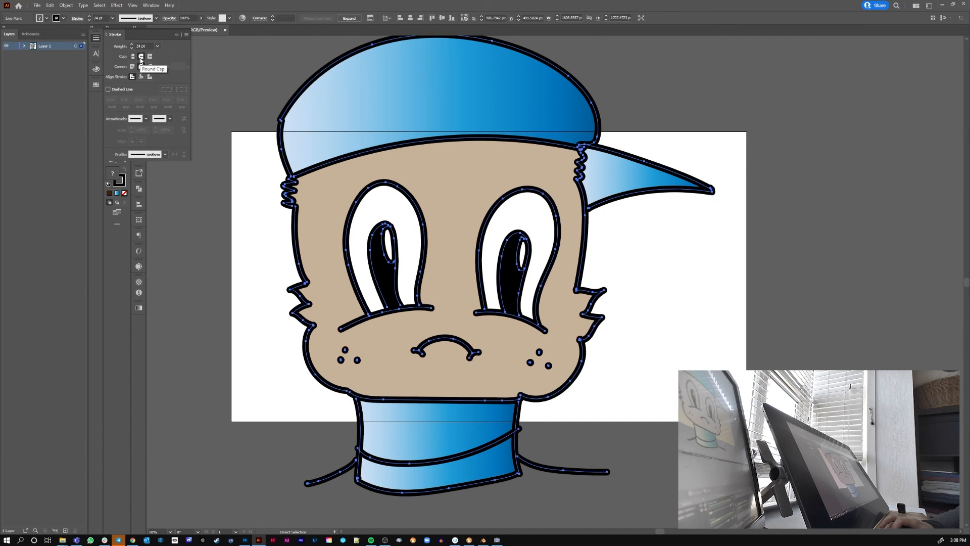
Thin the whole drawing's stroke weight to less than 22 pt and clear the selection
click(132, 48)
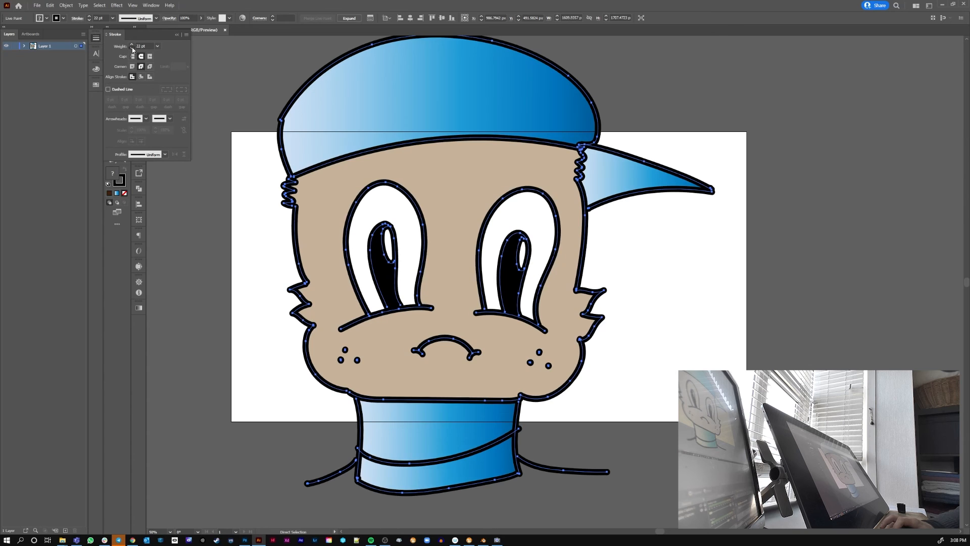
click(132, 47)
click(132, 47)
click(685, 315)
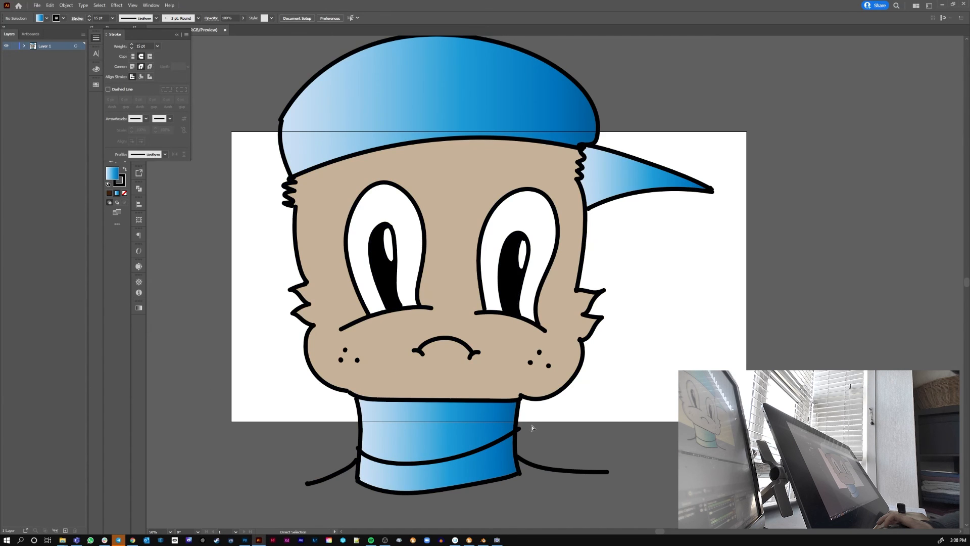
Pull the overshooting right end of the neck's fold line back onto the neck's edge
scroll(532, 425, up, 3)
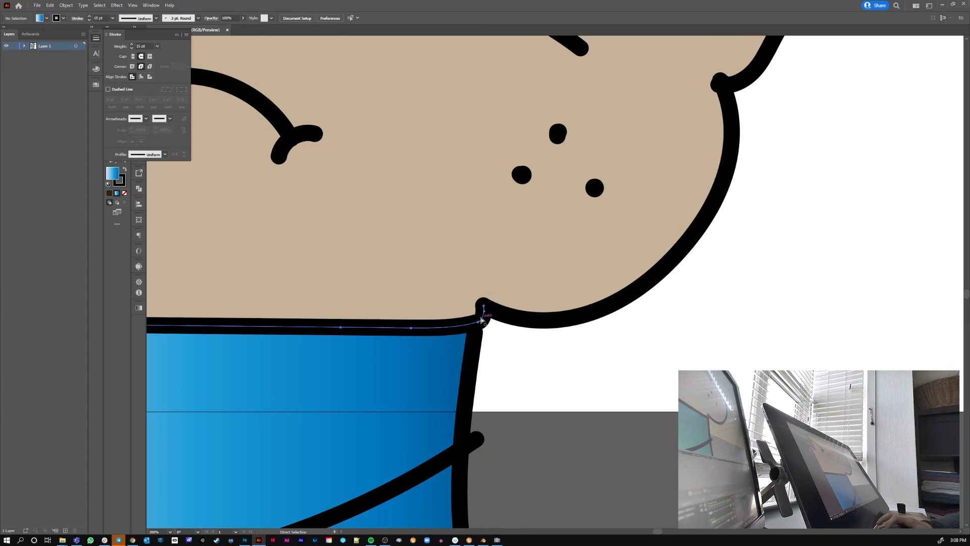
click(481, 320)
drag(475, 440, 461, 444)
scroll(505, 435, down, 5)
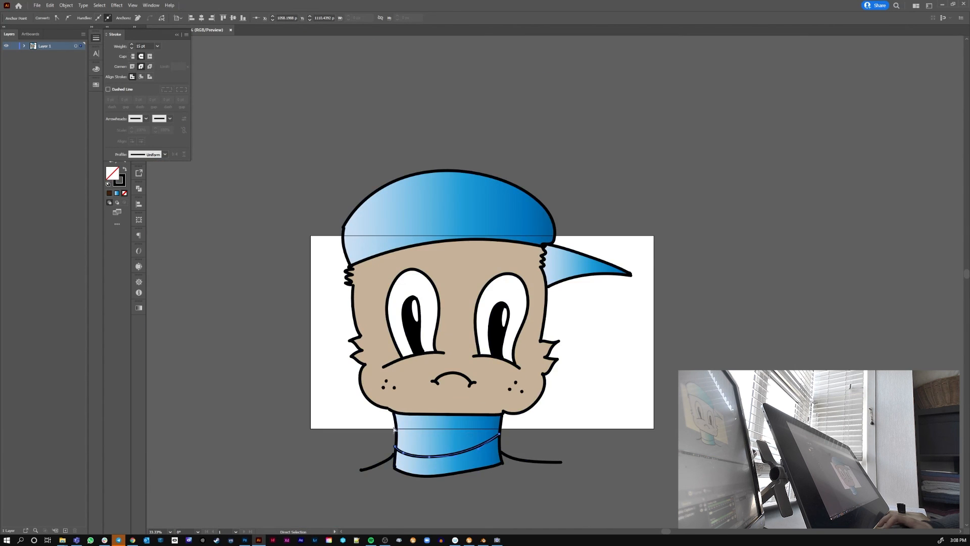
scroll(394, 414, up, 4)
scroll(370, 379, down, 5)
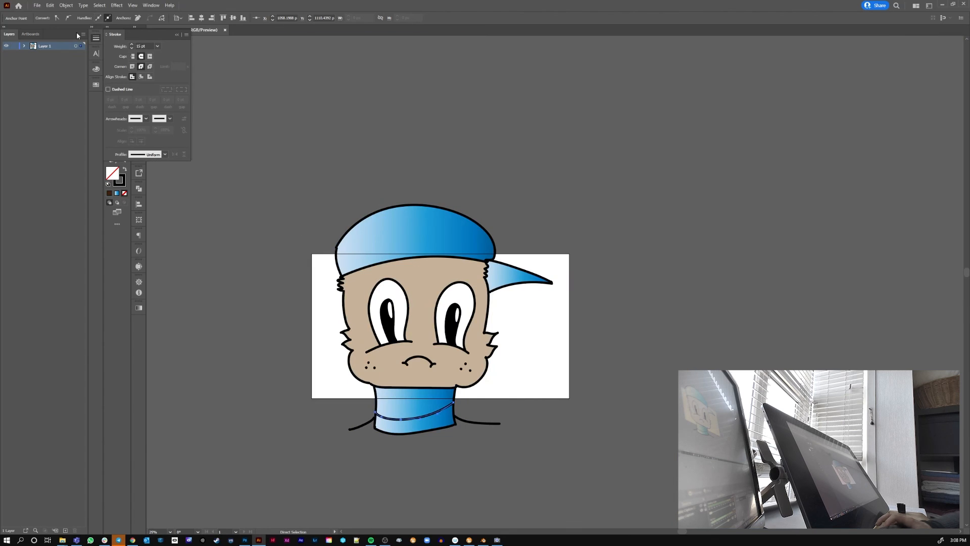
Select the Live Paint group in Layer 1 and expand its object, fill and stroke
click(24, 45)
mouse_move(88, 61)
mouse_down()
mouse_move(243, 65)
mouse_move(81, 74)
mouse_up()
click(82, 54)
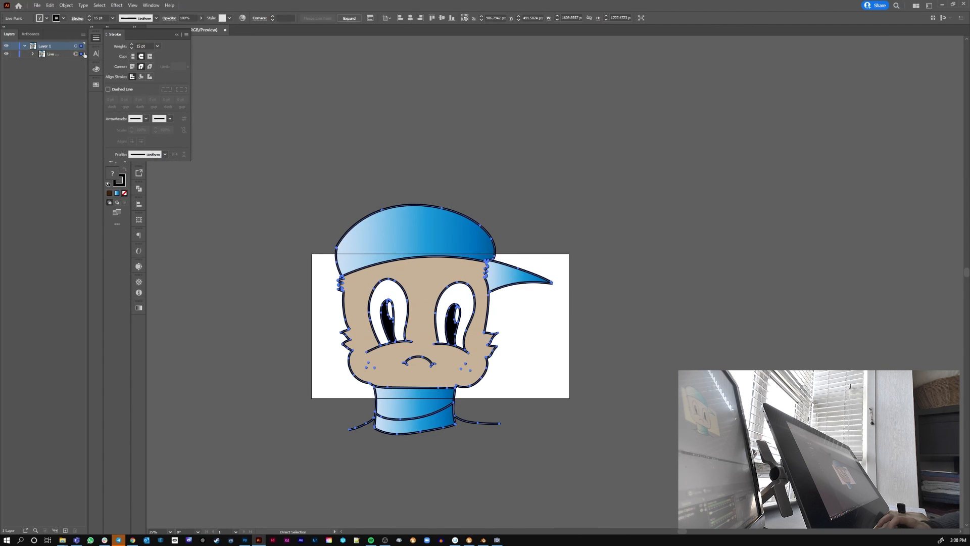
click(66, 5)
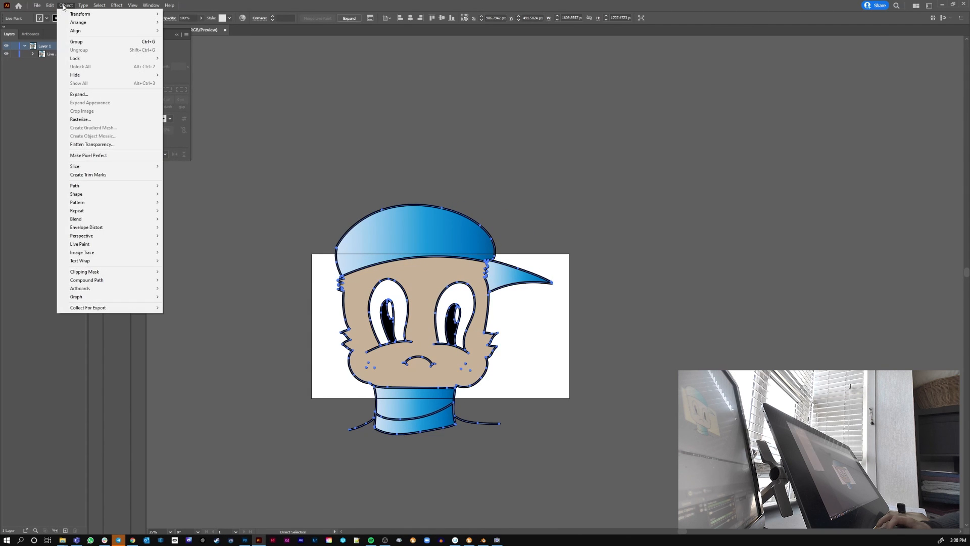
click(91, 96)
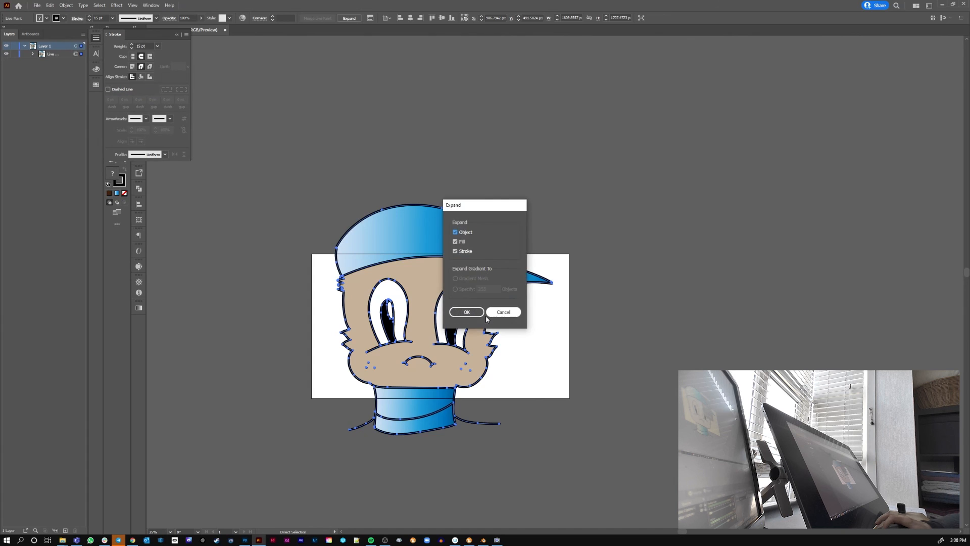
click(466, 311)
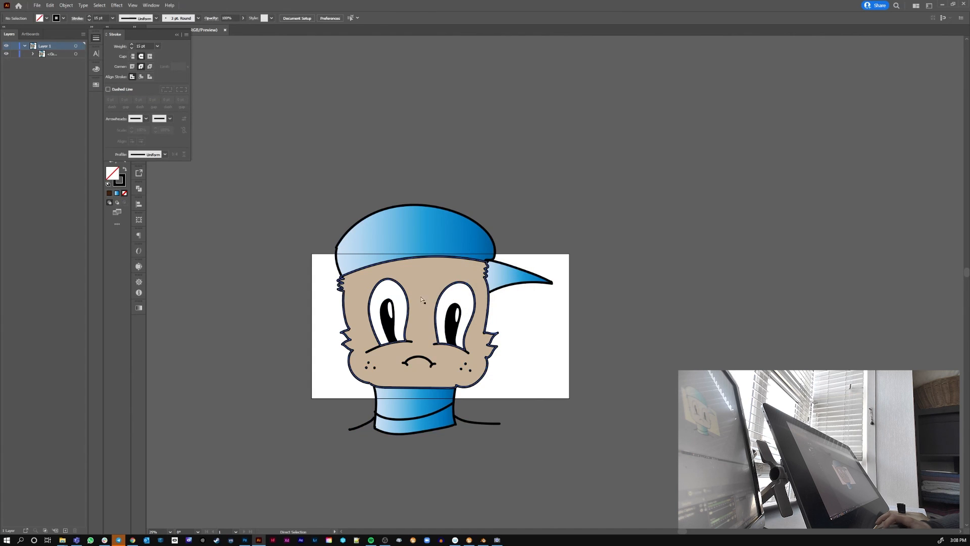
Move the tan face fill out beside the character and delete both blue neck fills
drag(417, 301, 654, 254)
click(437, 388)
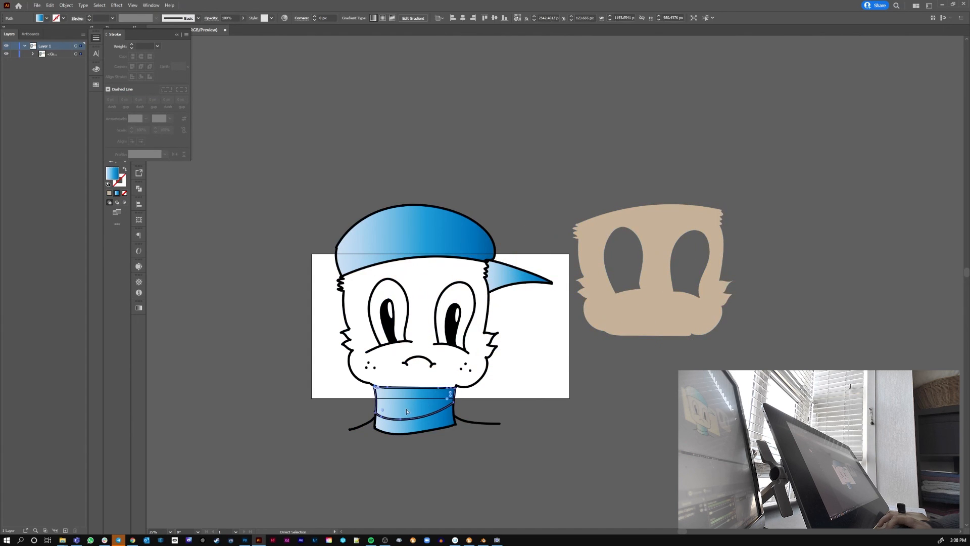
key(Delete)
click(439, 426)
drag(439, 426, 470, 427)
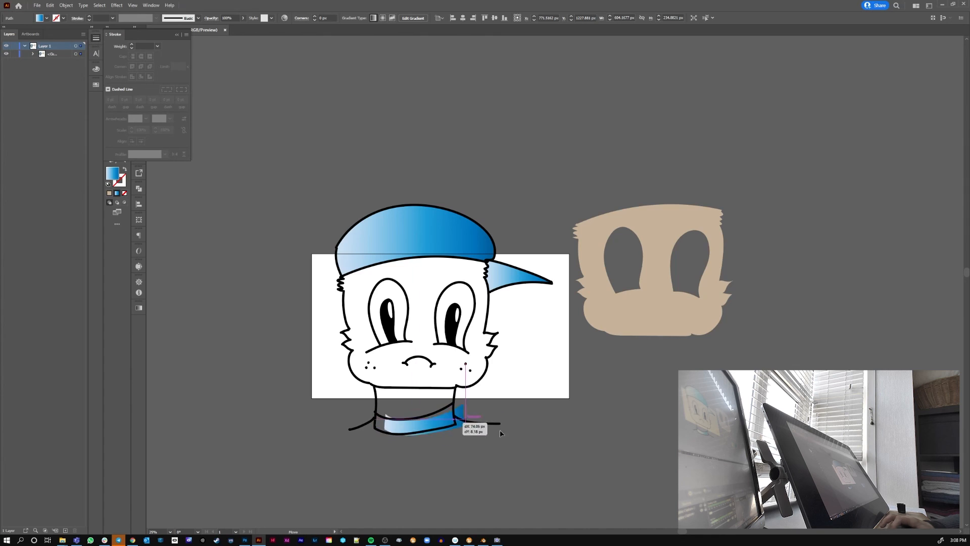
key(Delete)
Undo the neck fill deletions and the move of the face fill
key(ctrl+z)
key(ctrl+z)
key(ctrl+z)
key(ctrl+z)
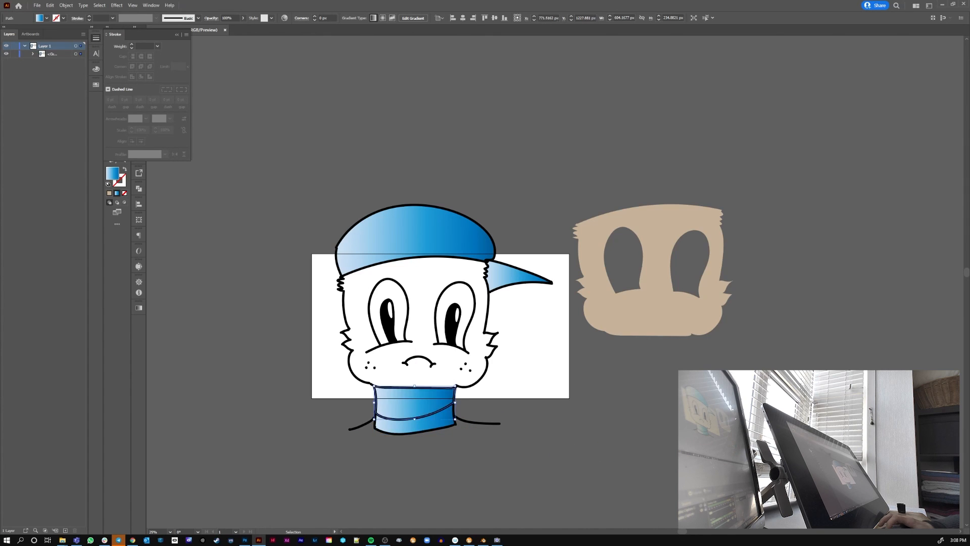
Select the upper neck fill, activate the Gradient tool, and shift its linear gradient to the left
key(a)
click(430, 404)
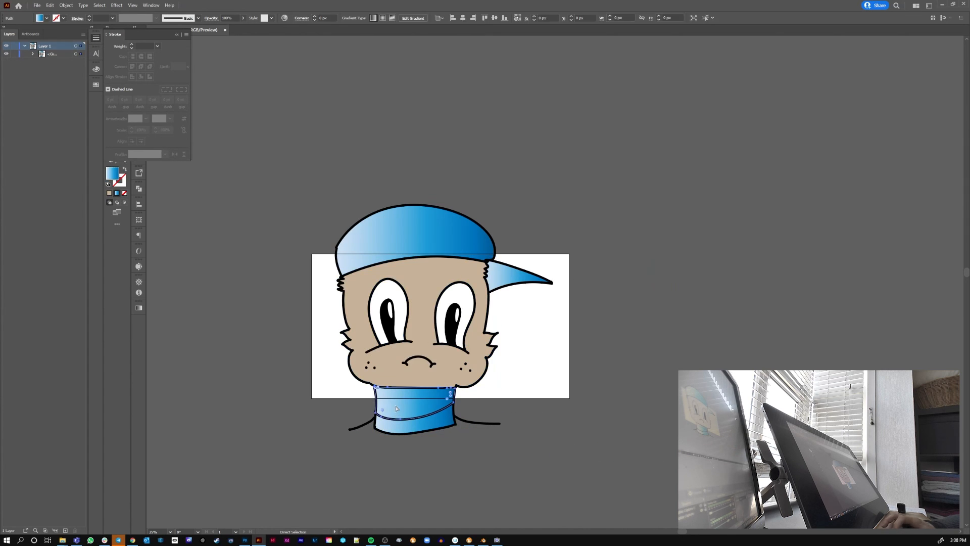
click(177, 34)
key(g)
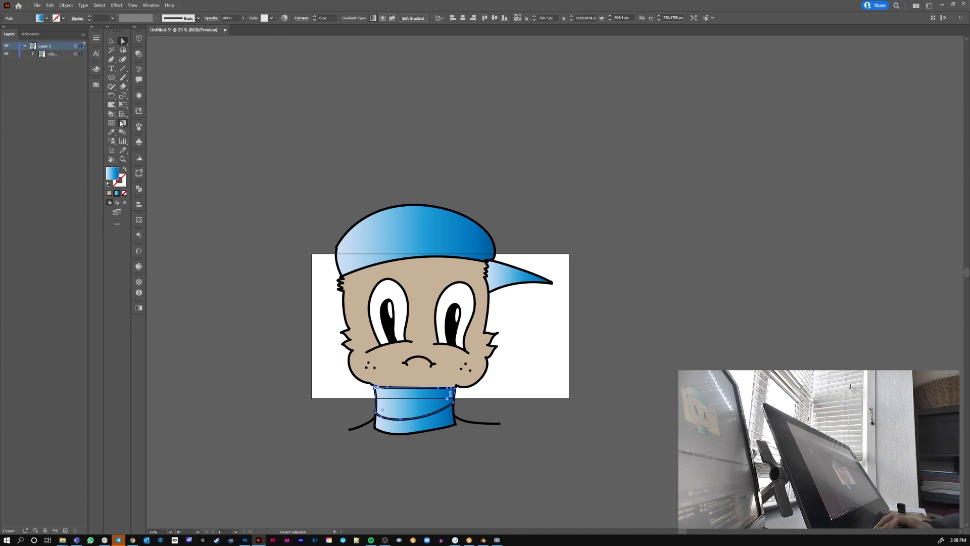
click(455, 403)
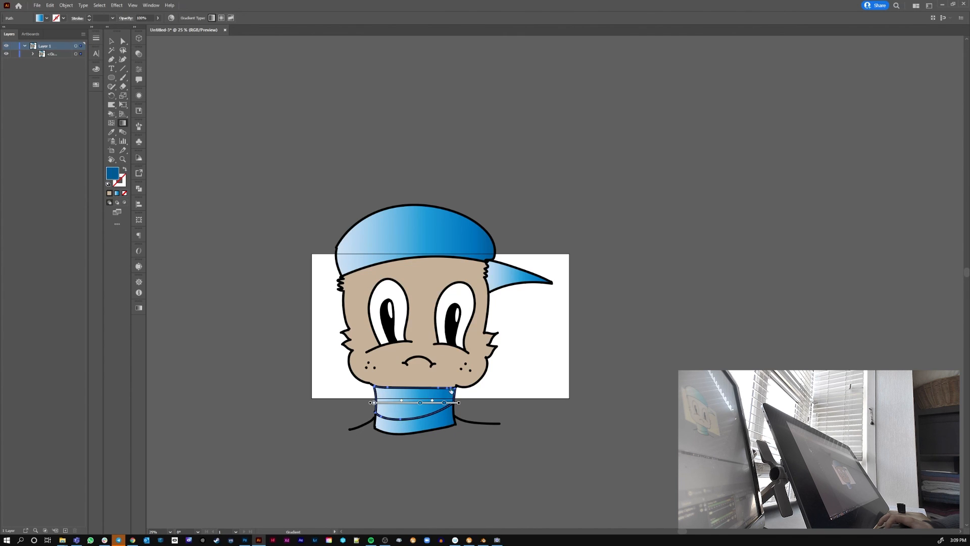
click(451, 402)
drag(373, 403, 377, 402)
mouse_move(377, 403)
mouse_down()
mouse_move(388, 403)
mouse_move(335, 403)
mouse_up()
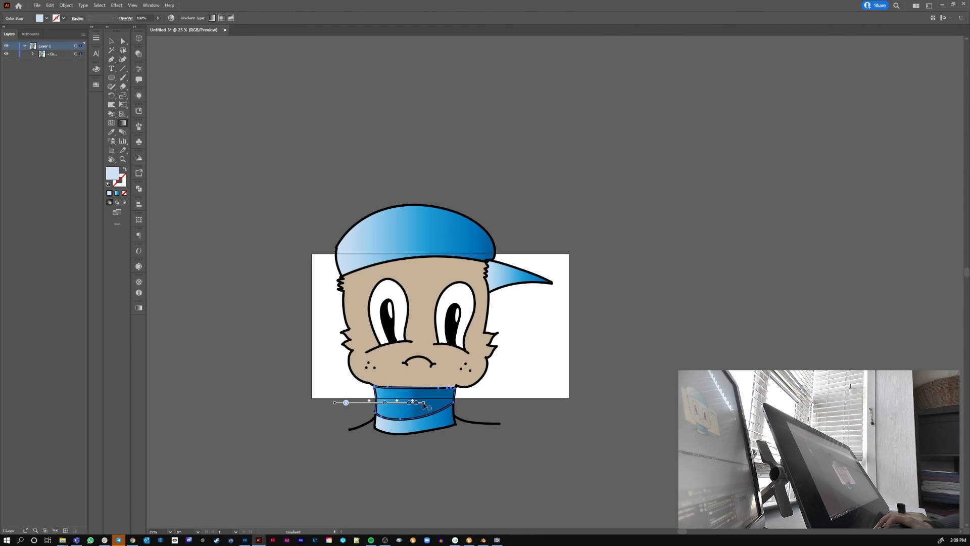
Reorient the upper neck gradient vertically, from dark blue under the chin to light blue at the fold line, and deselect it
mouse_move(368, 368)
mouse_down()
mouse_move(433, 411)
mouse_move(374, 371)
mouse_up()
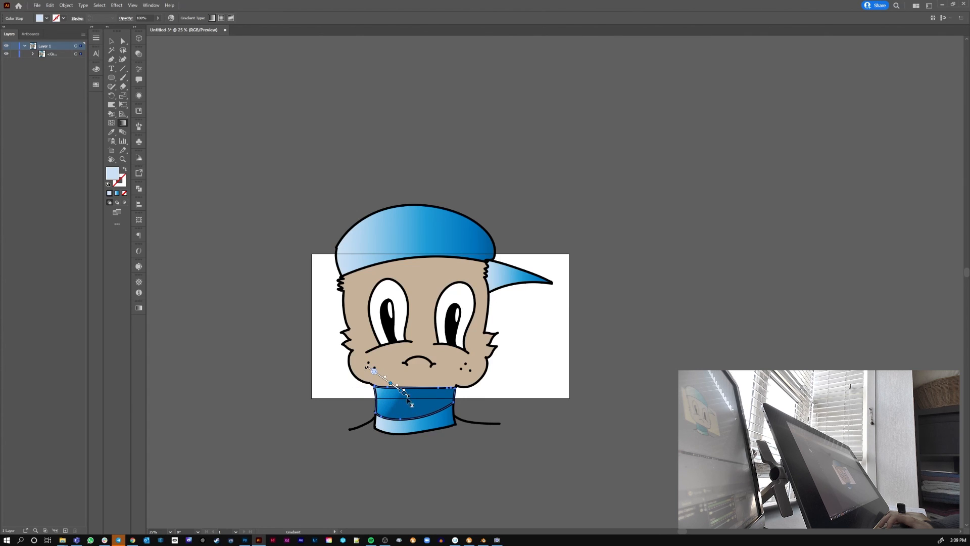
drag(412, 399, 376, 316)
mouse_move(372, 364)
mouse_down()
mouse_move(415, 367)
mouse_move(413, 429)
mouse_up()
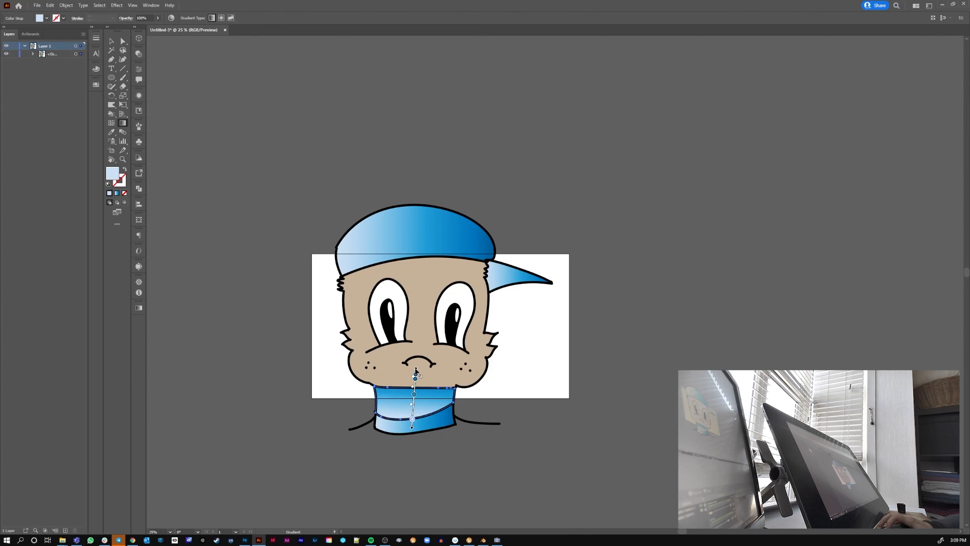
drag(415, 372, 414, 395)
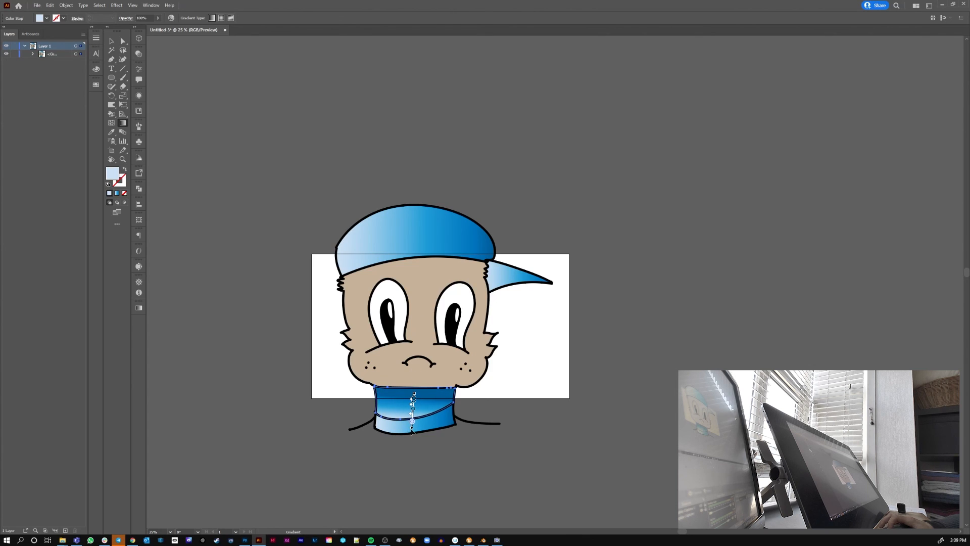
drag(412, 431, 413, 426)
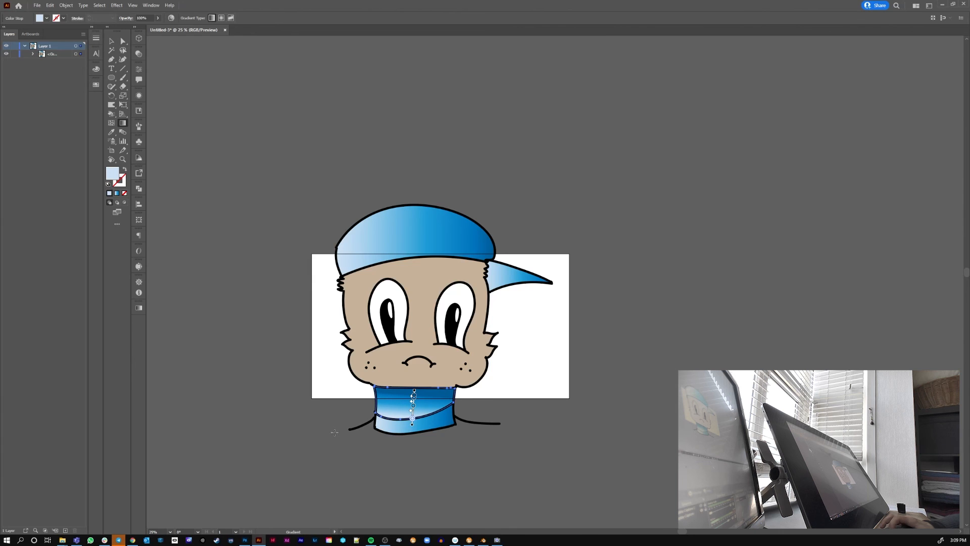
key(a)
click(334, 405)
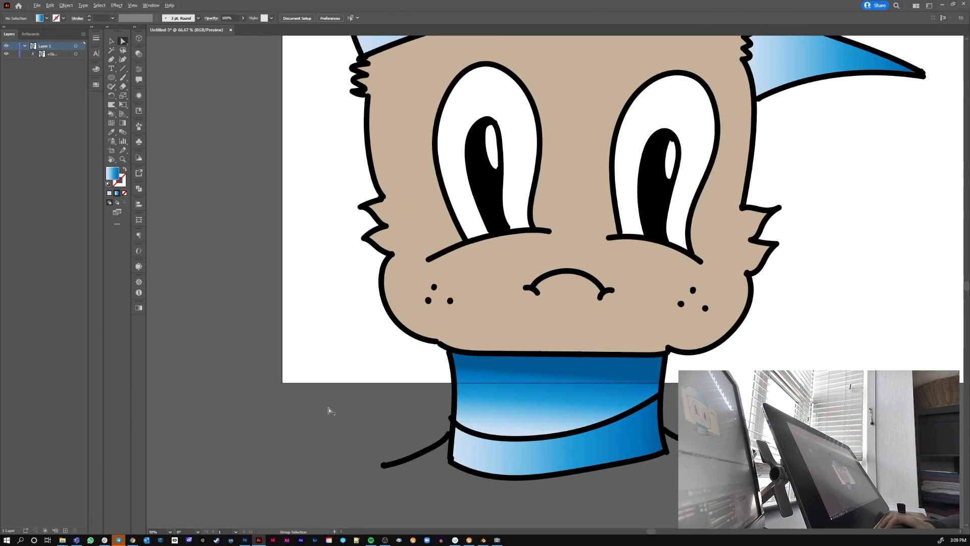
scroll(333, 409, up, 3)
scroll(399, 359, down, 2)
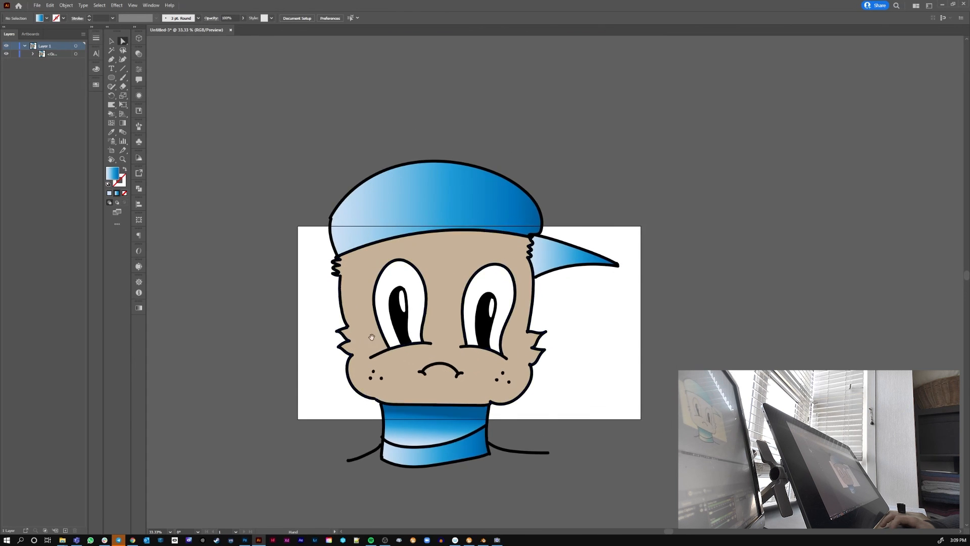
scroll(389, 354, up, 1)
scroll(410, 315, up, 1)
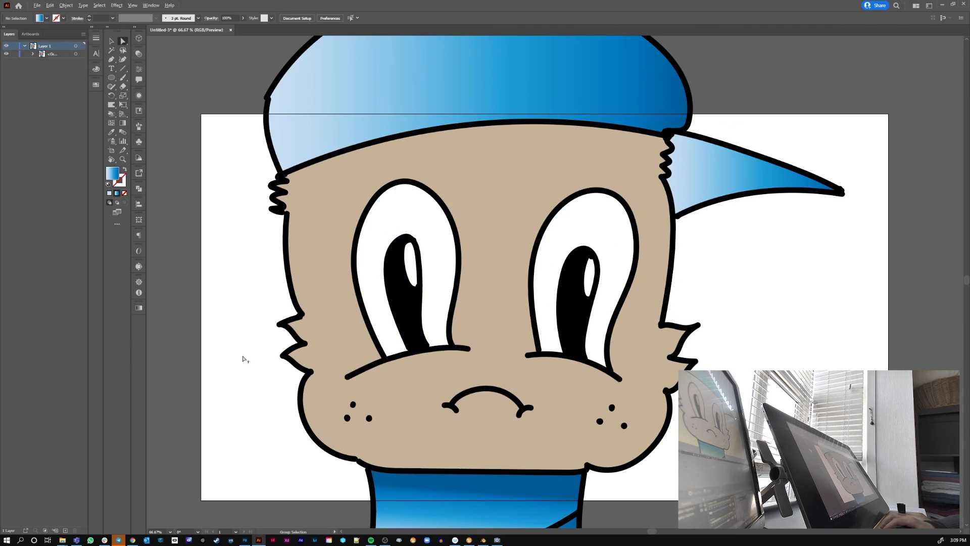